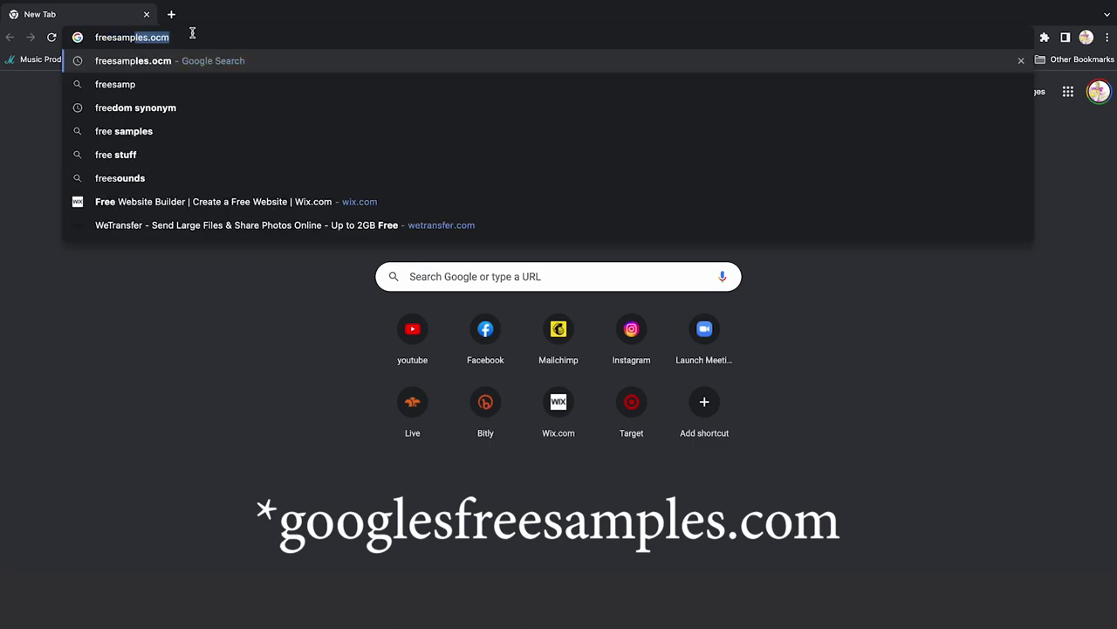
Go to freesamples.com and look through the page
type("les.com")
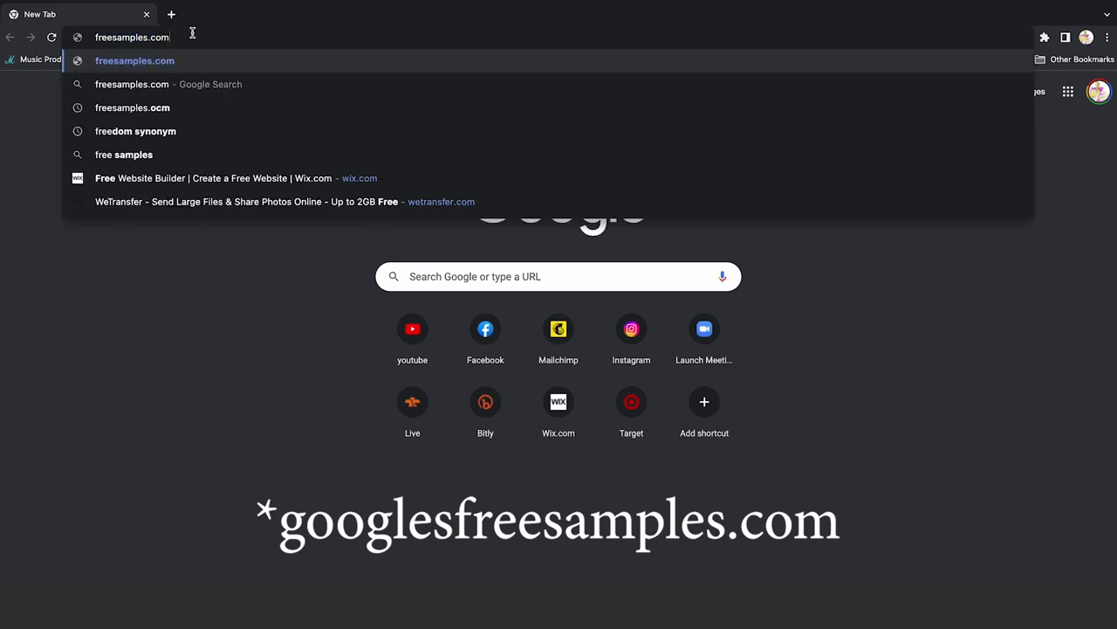
key("Return")
scroll(466, 382, "down", 15)
scroll(423, 385, "up", 15)
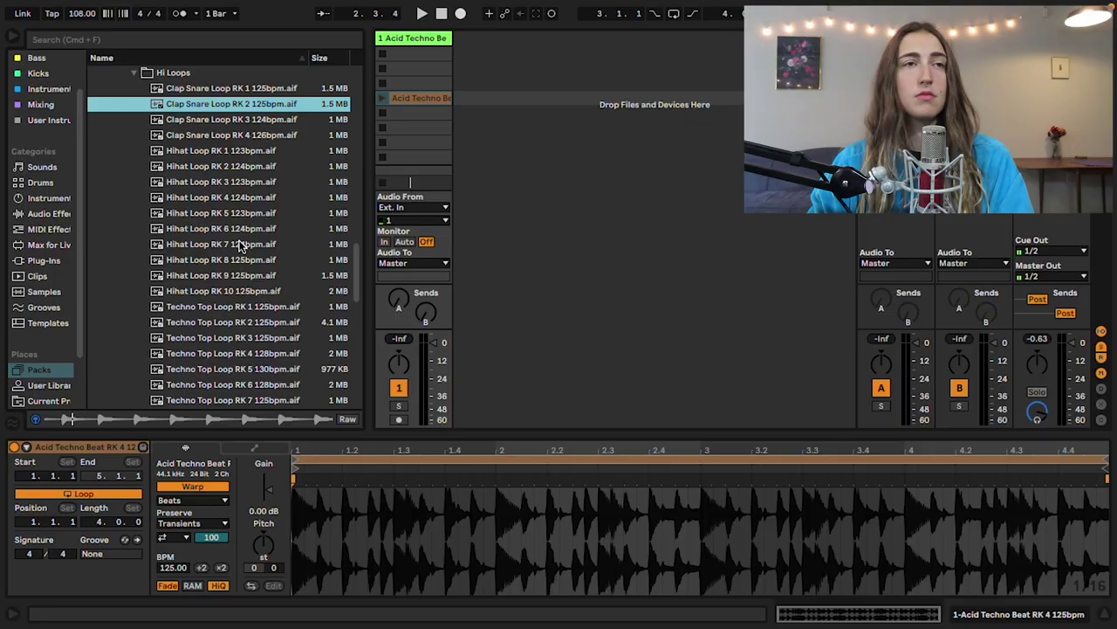
Switch to Ableton Live and audition the Techno Top loops in the Hi Loops folder one after another
scroll(227, 218, "down", 5)
left_click(262, 257)
key("Down")
key("Down")
key("Down")
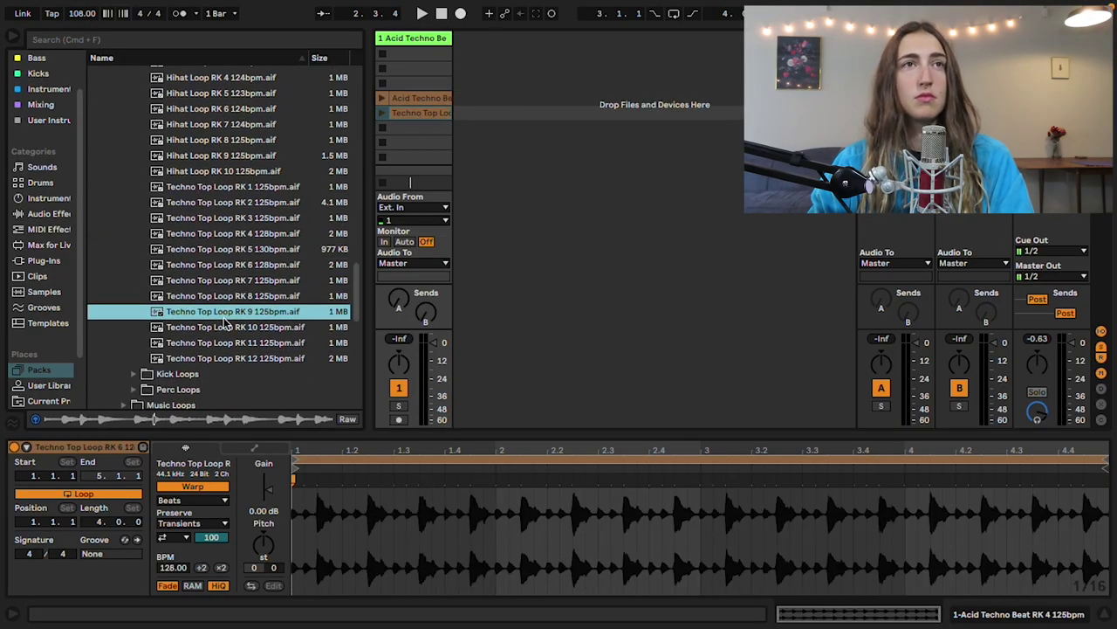
key("Down")
key("Down")
key("Down")
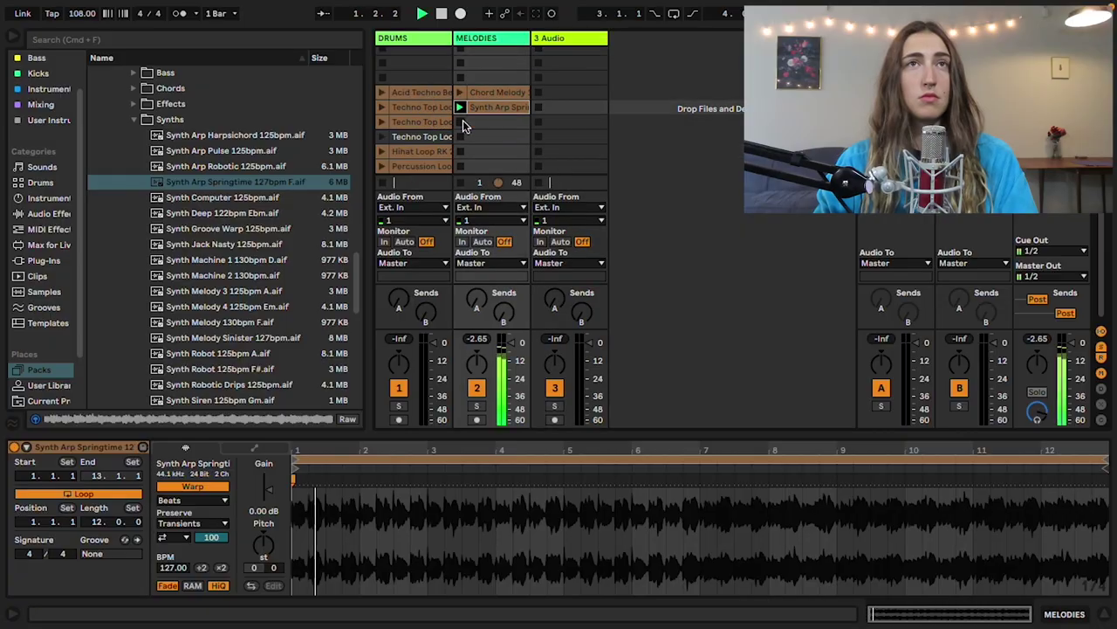
Audition the synth loops following Synth Arp Springtime 127bpm F in the Synths folder
key("Down")
key("Down")
key("Down")
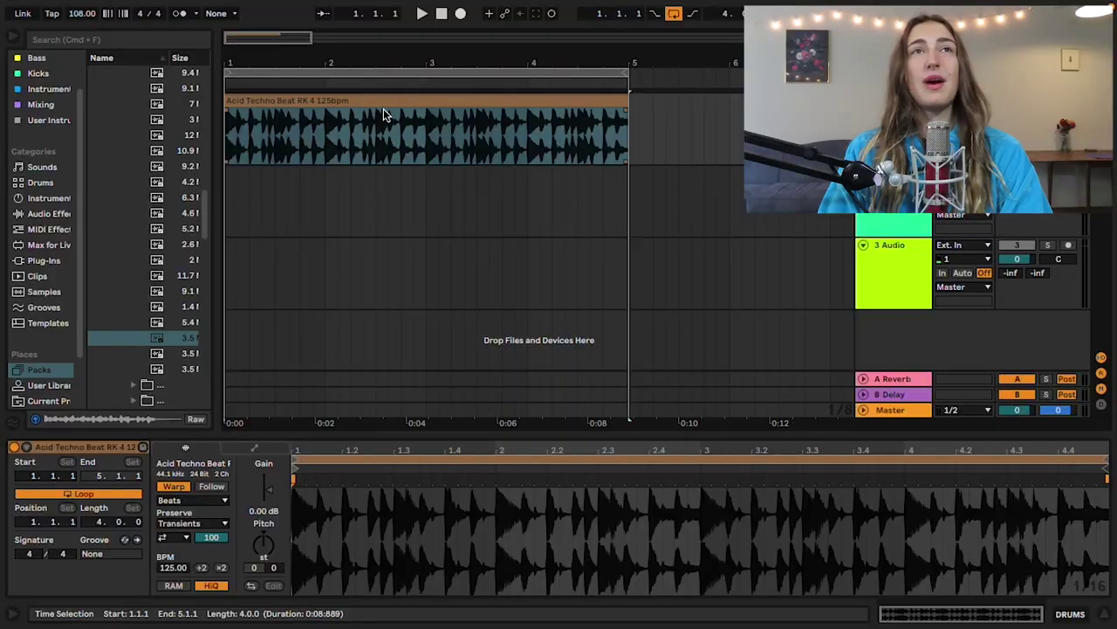
Convert the Acid Techno Beat RK 4 audio clip's drums to a new MIDI track and play the resulting MIDI clip
right_click(385, 107)
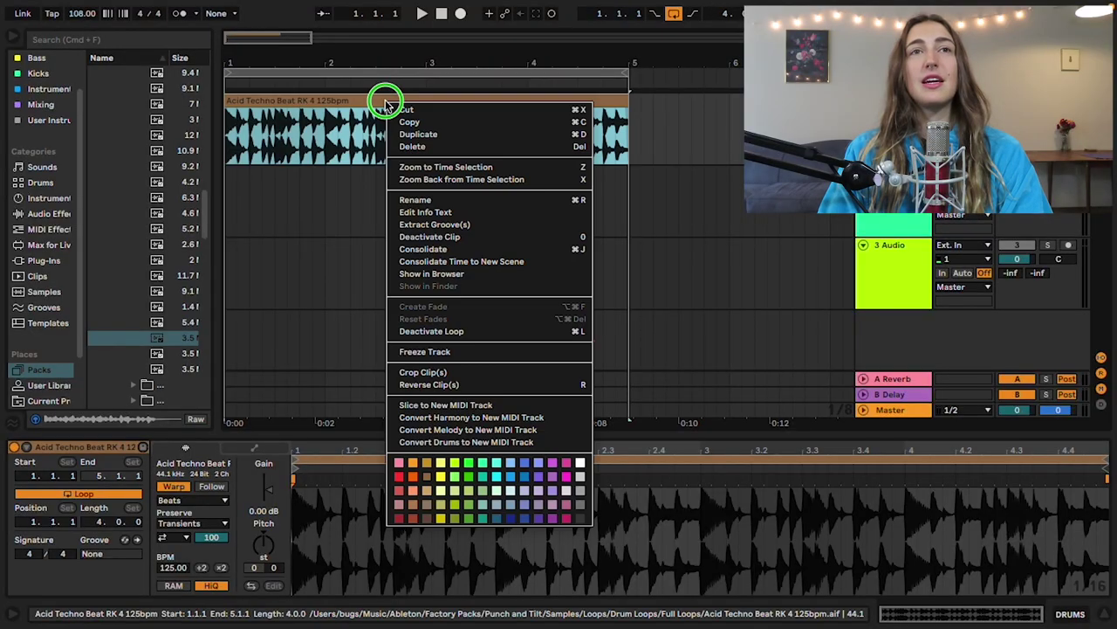
left_click(460, 442)
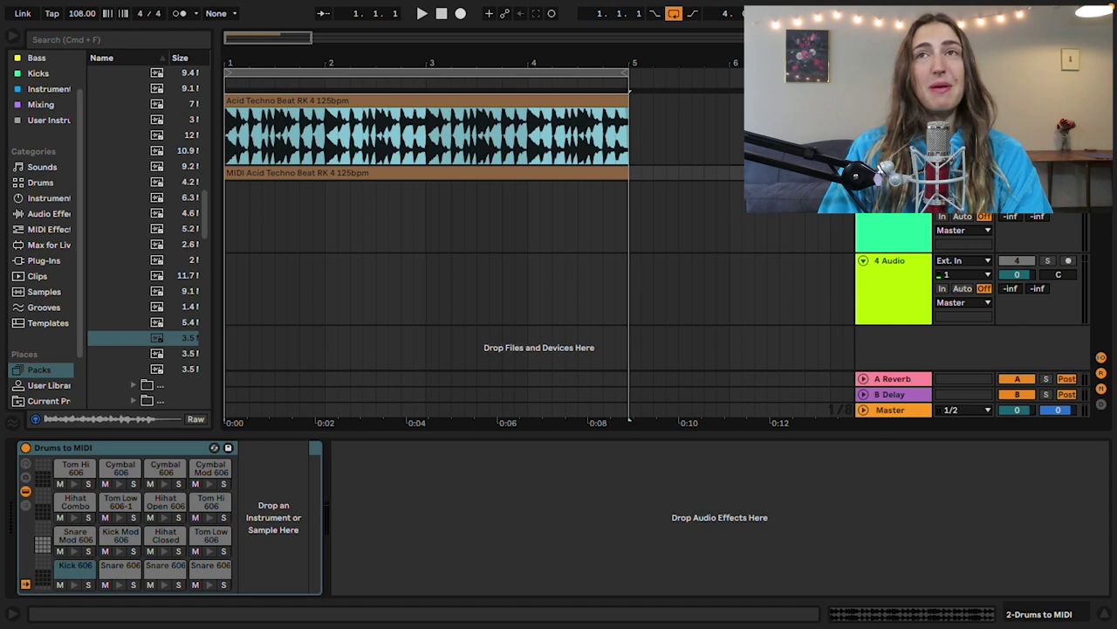
left_click(321, 214)
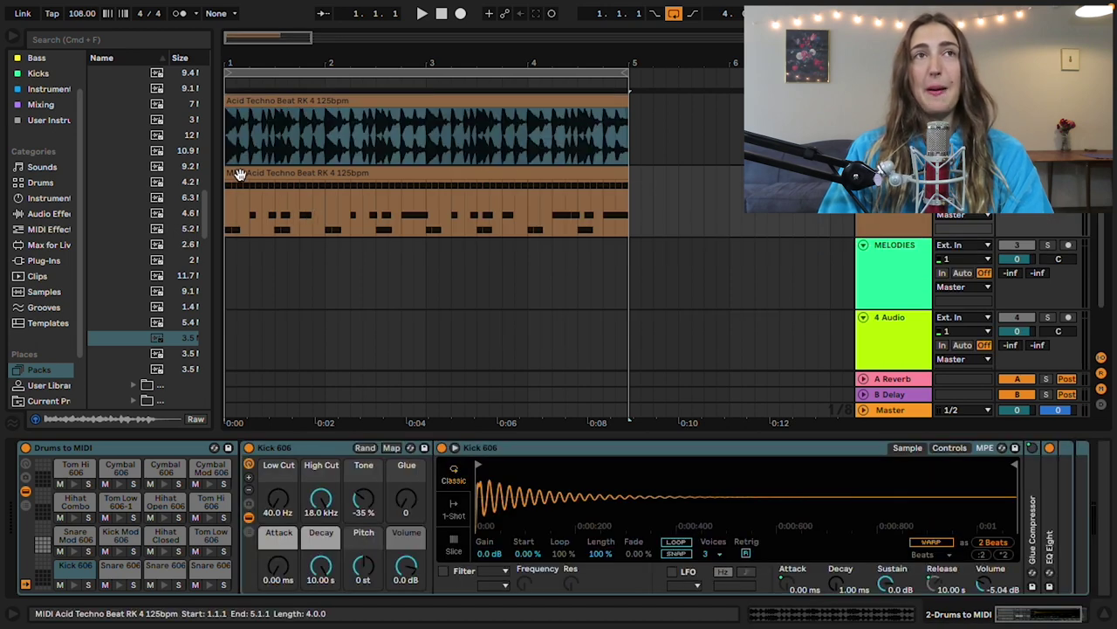
left_click(326, 204)
key("space")
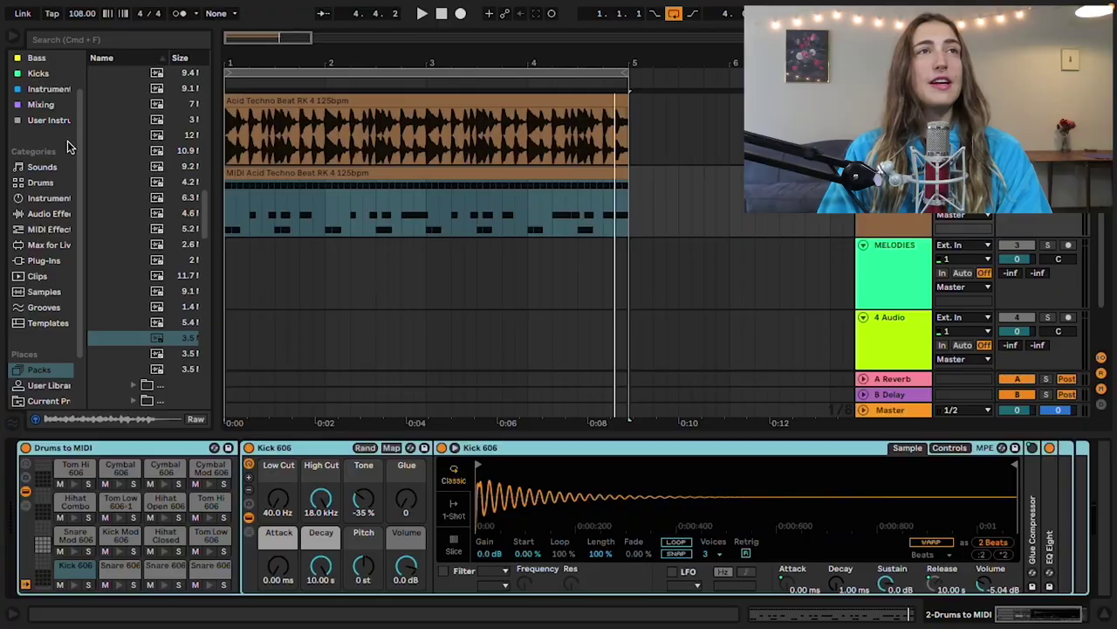
Load the Aquasky Beatbox drum kit onto the converted drum MIDI track and play the clip with it
left_click(40, 182)
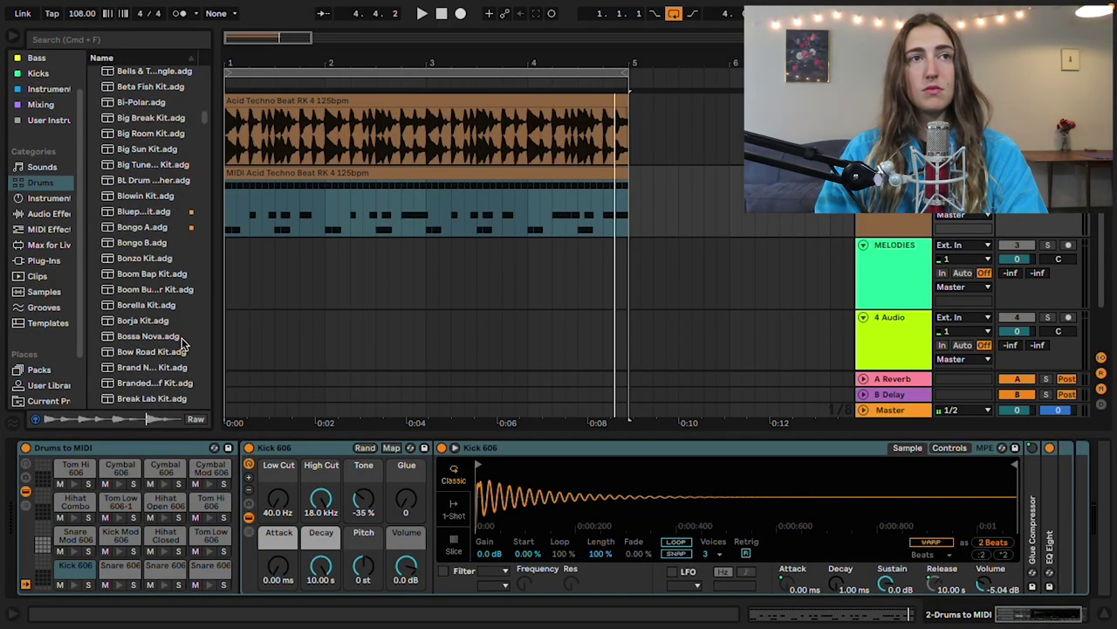
scroll(174, 341, "up", 10)
left_click(119, 198)
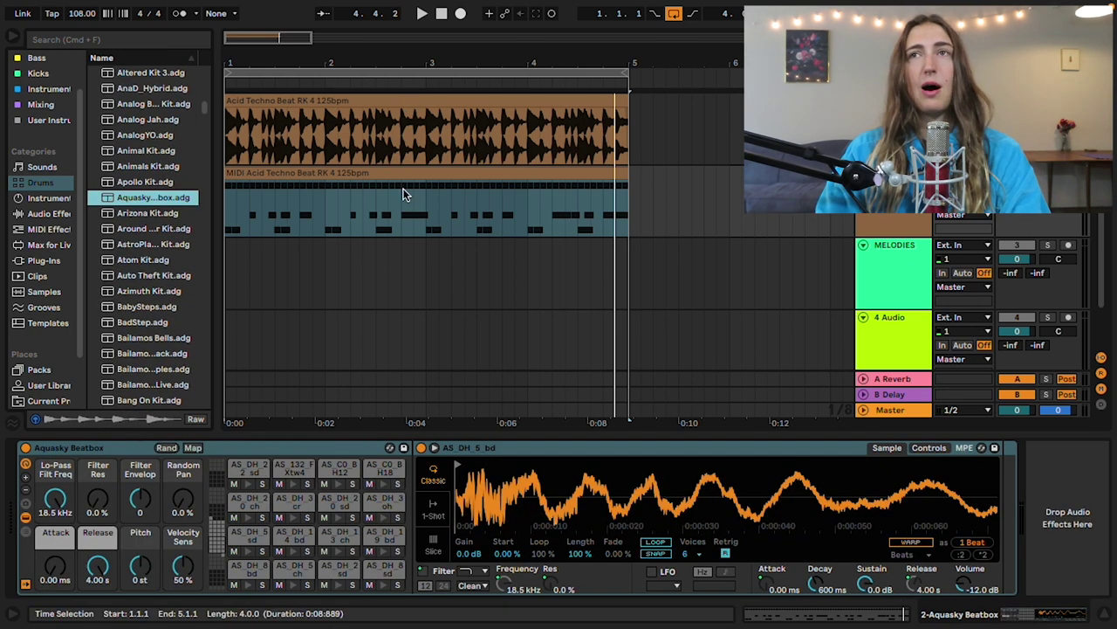
key("space")
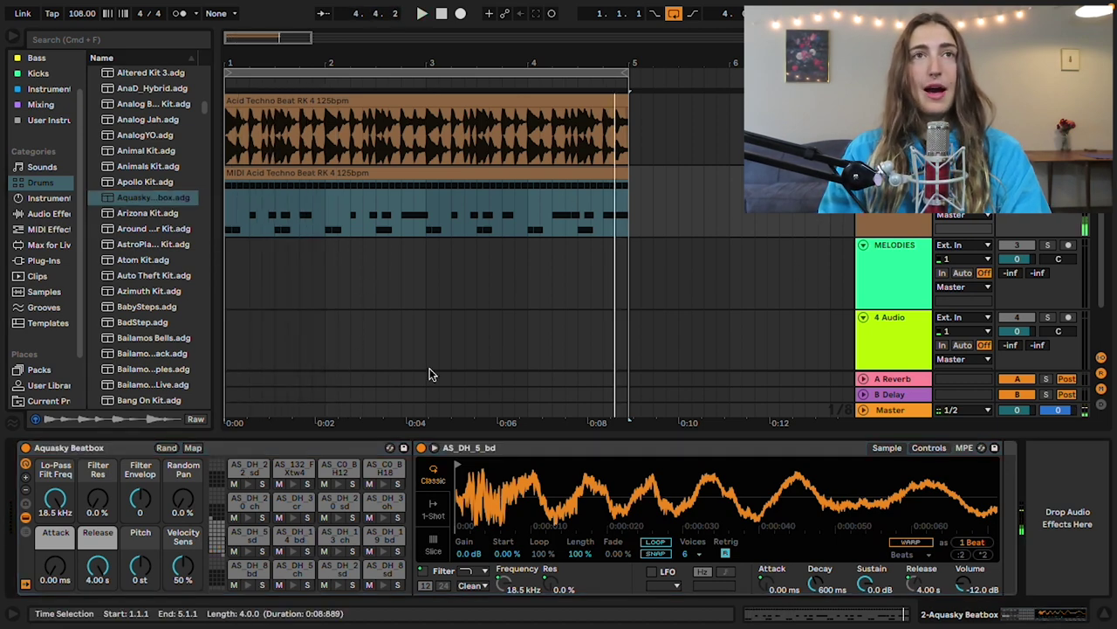
Open the notes of the converted drum MIDI clip and preview the kit's drum sounds
left_click(371, 169)
left_click(817, 606)
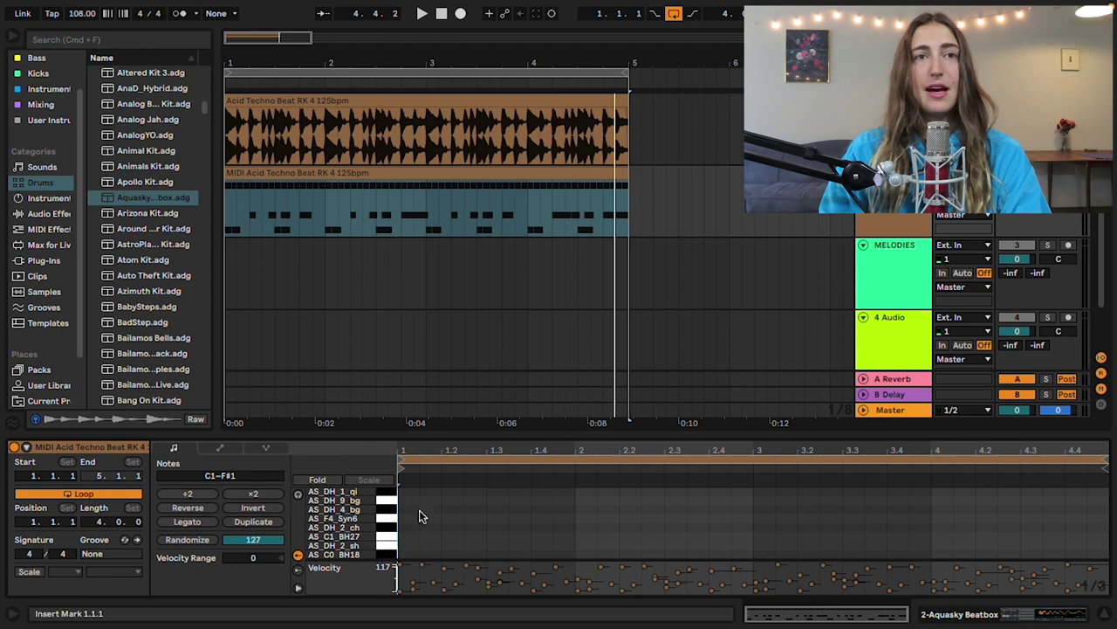
scroll(419, 510, "down", 5)
left_click(384, 549)
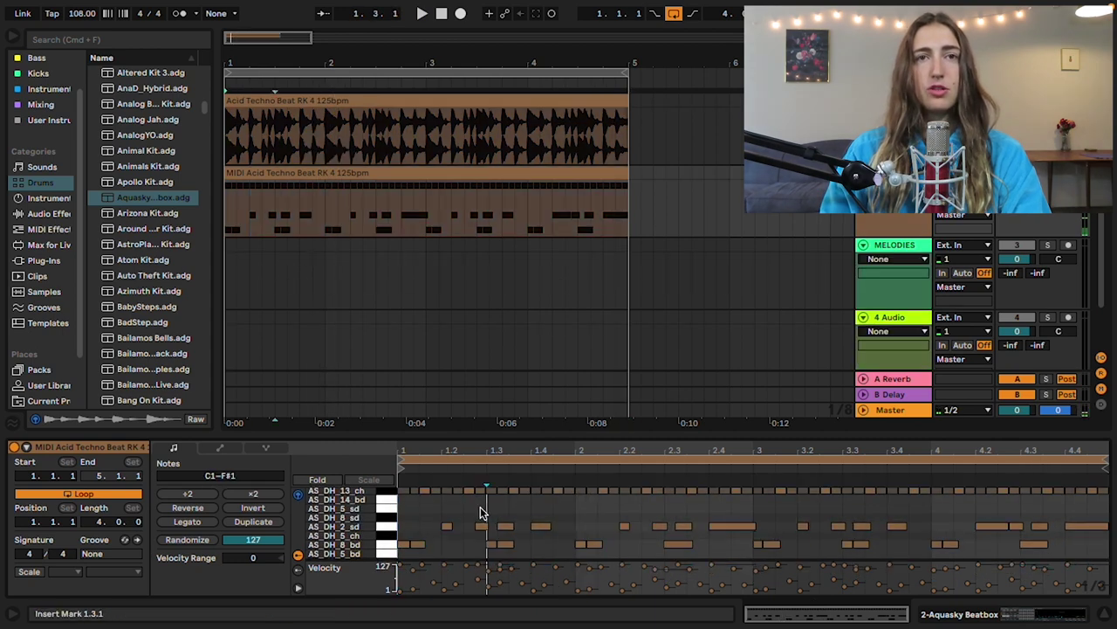
Move the pair of AS_DH_2_sd snare notes around beat 3 of each bar up one semitone to AS_DH_8_sd and play the clip
left_click_drag(486, 519, 509, 535)
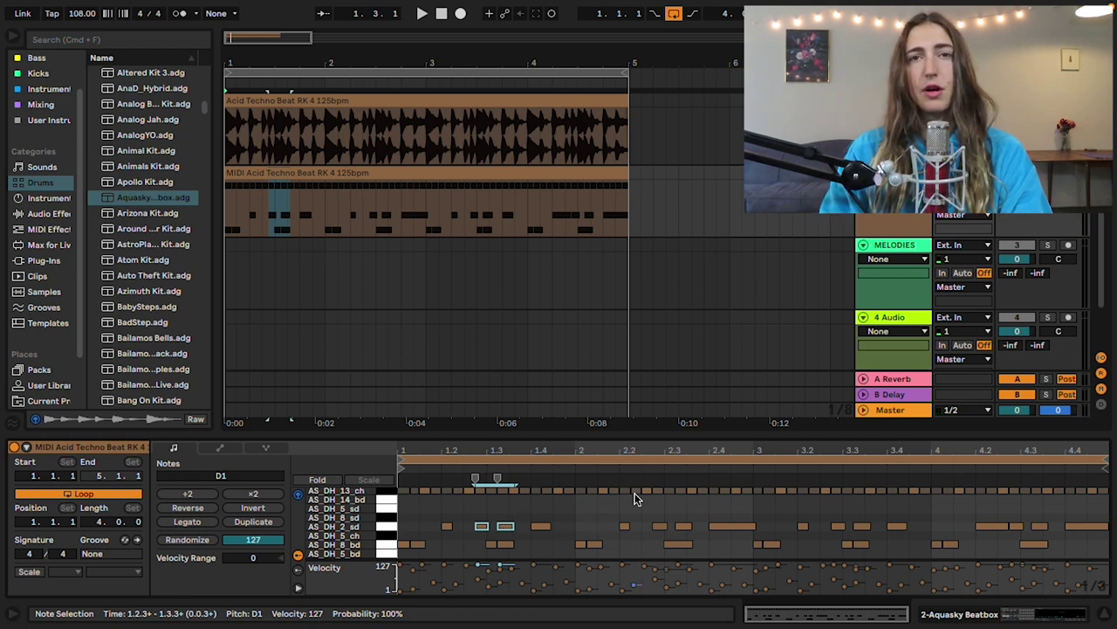
left_click_drag(662, 513, 683, 529)
left_click_drag(834, 508, 877, 528)
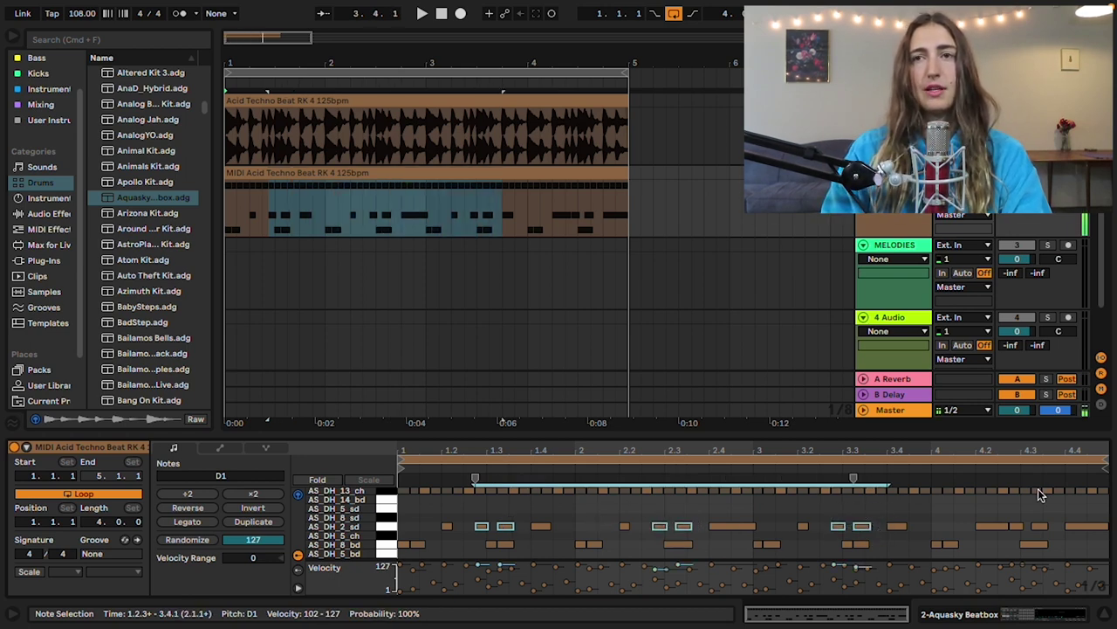
left_click_drag(1016, 510, 1039, 527)
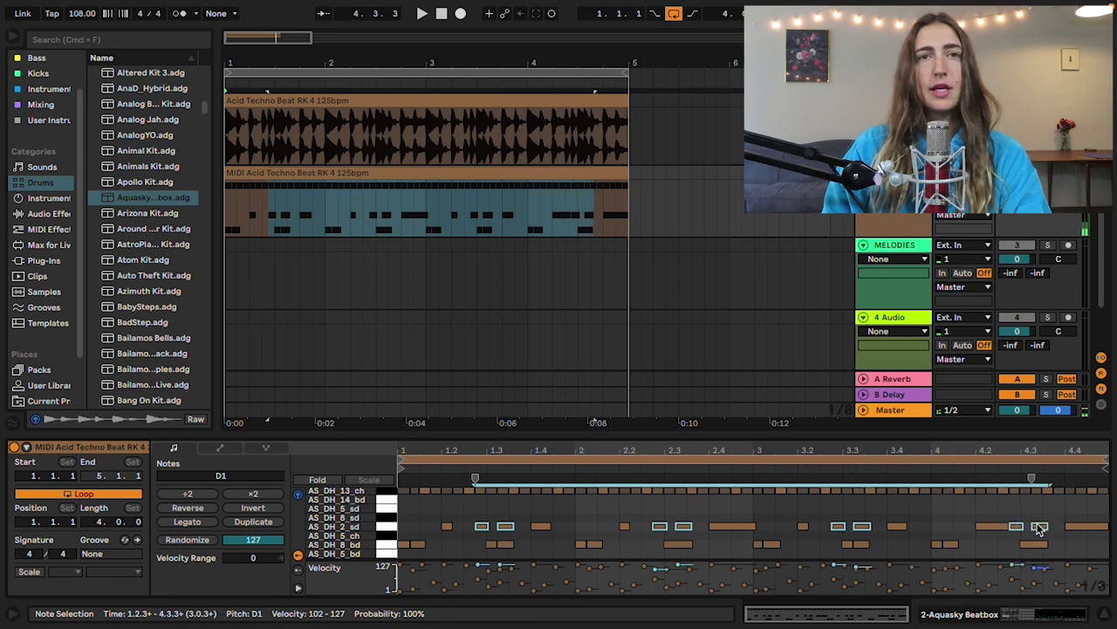
key("Up")
key("space")
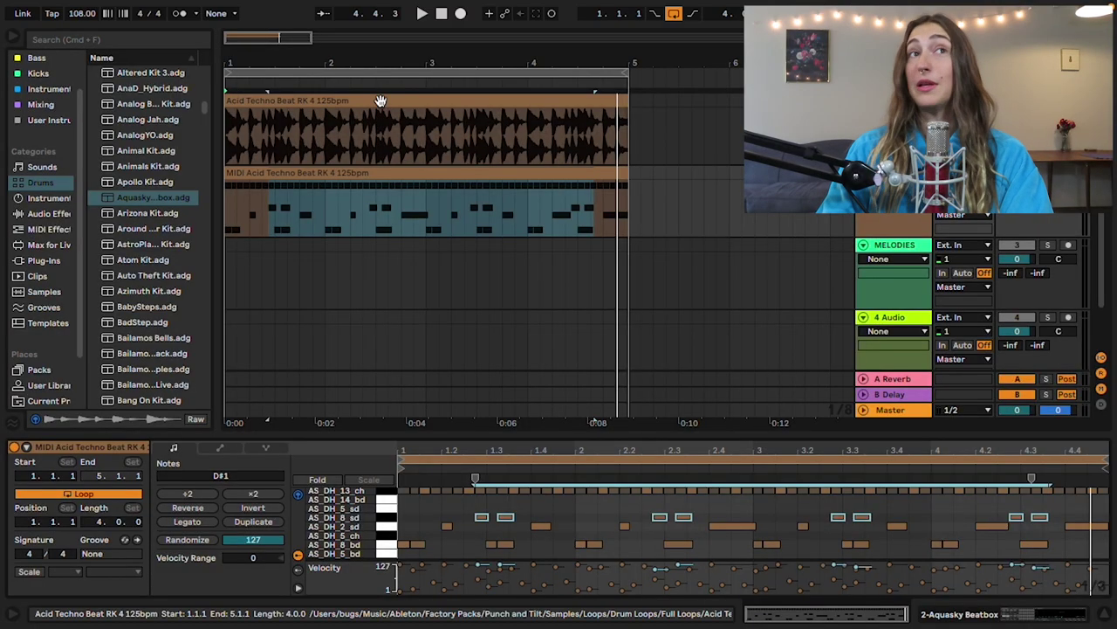
Slice the Acid Techno Beat RK 4 audio clip to a new MIDI track, creating one slice per transient
left_click(389, 141)
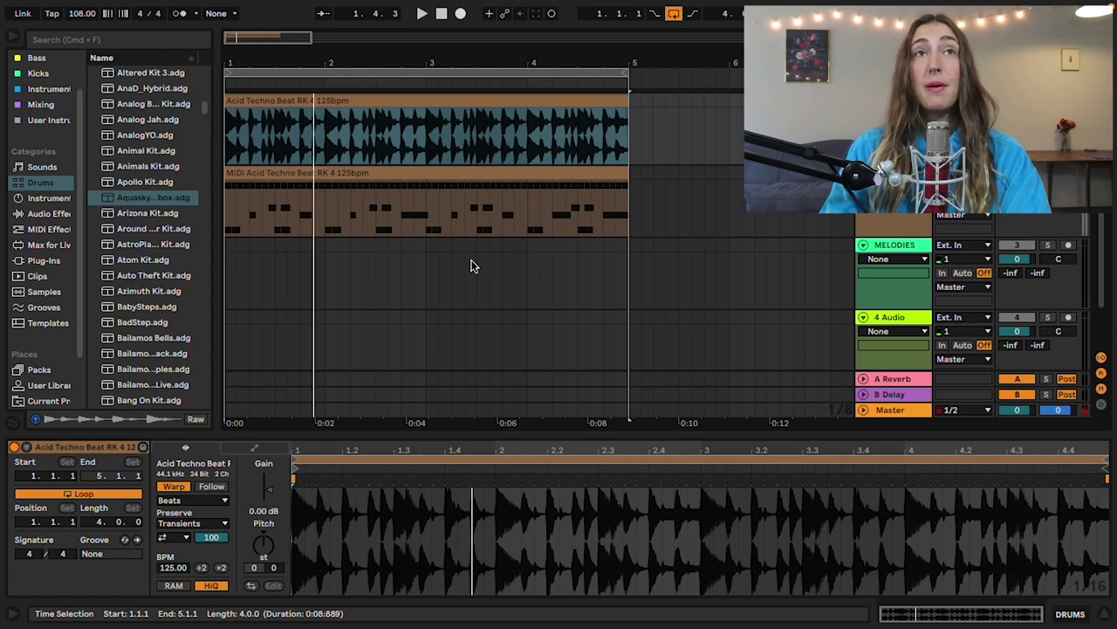
right_click(400, 115)
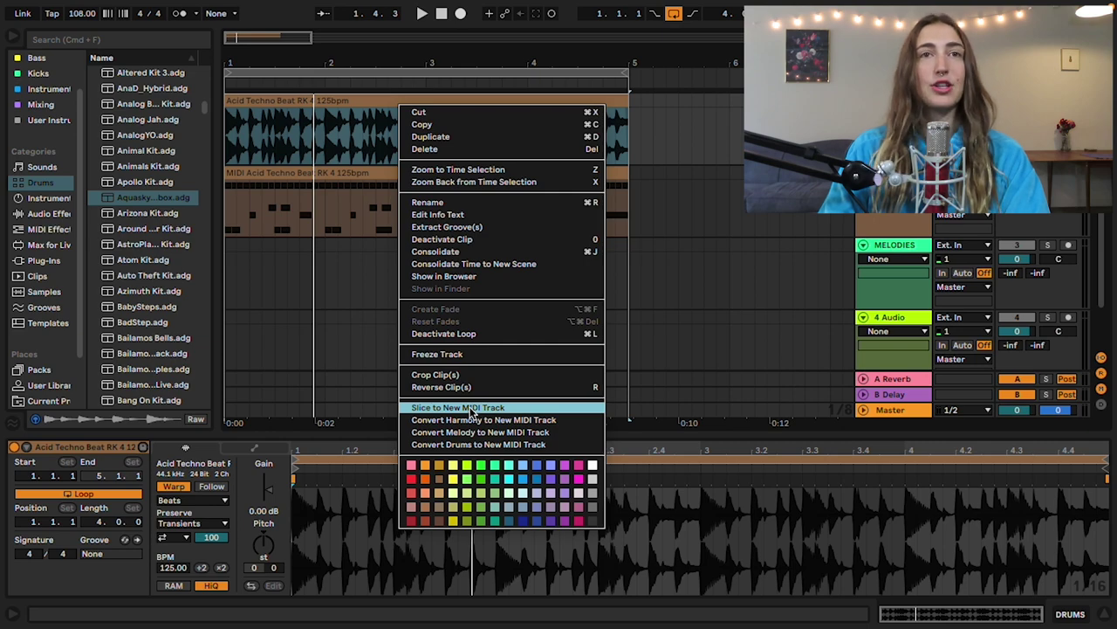
left_click(472, 408)
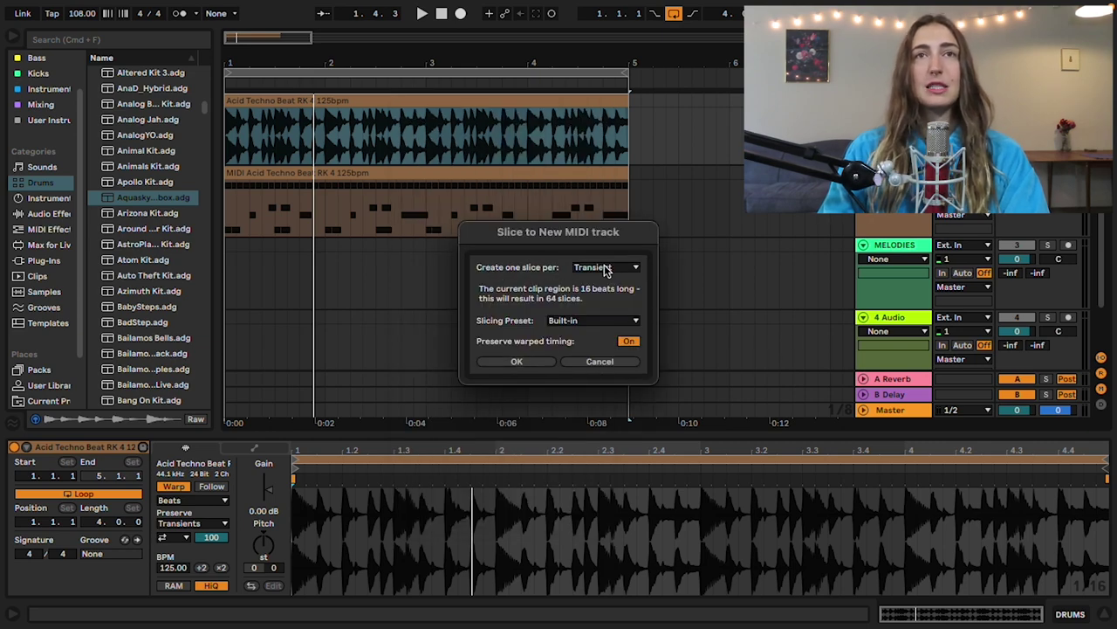
left_click(604, 268)
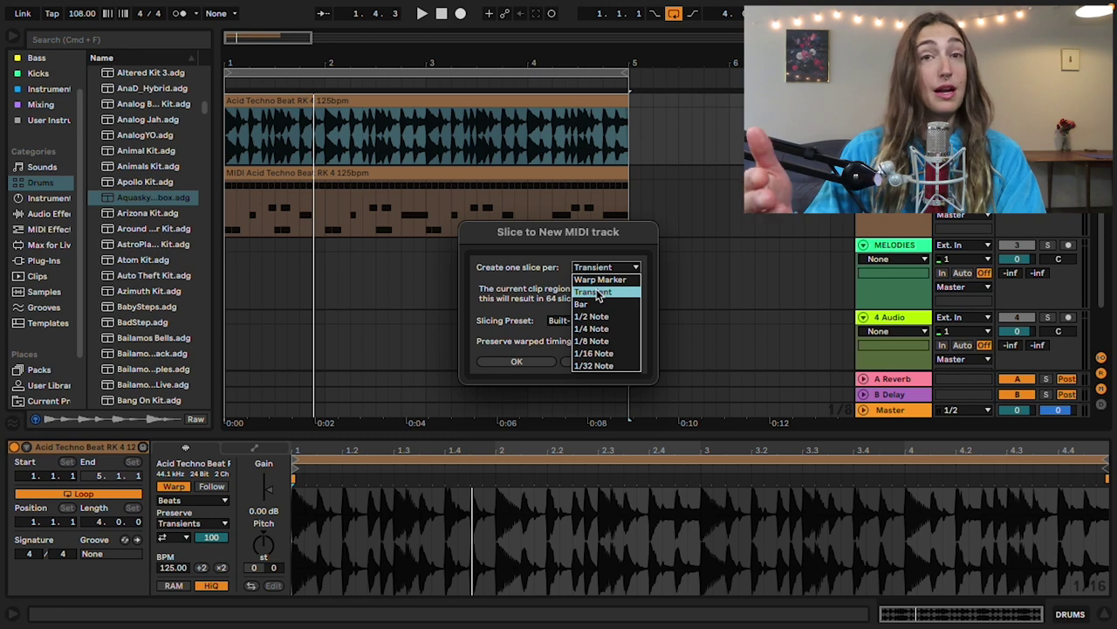
left_click(597, 294)
key("Return")
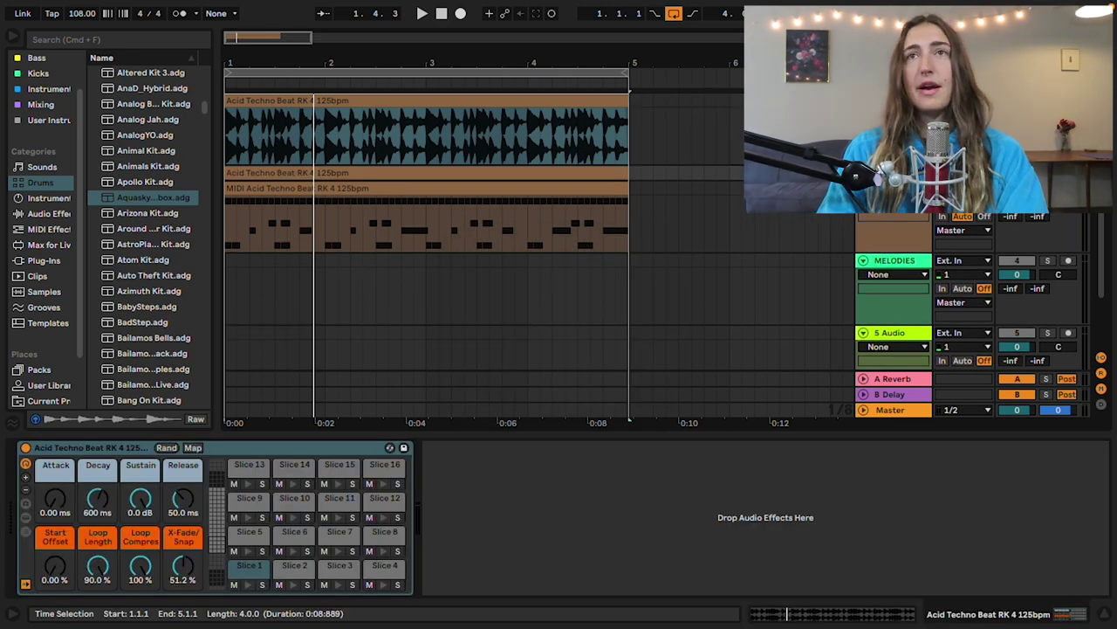
left_click(328, 146)
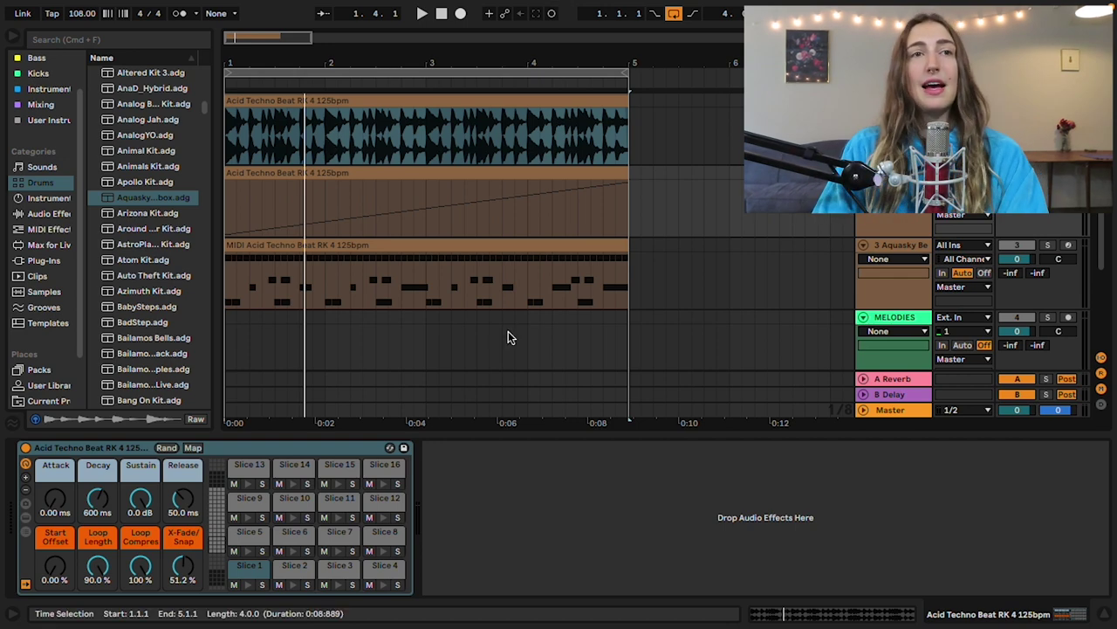
Audition the slice pads and rename slices 3 and 7 "shaker", 4 "hat", 5 and 8 "snare", and 9 "kick"
left_click(248, 585)
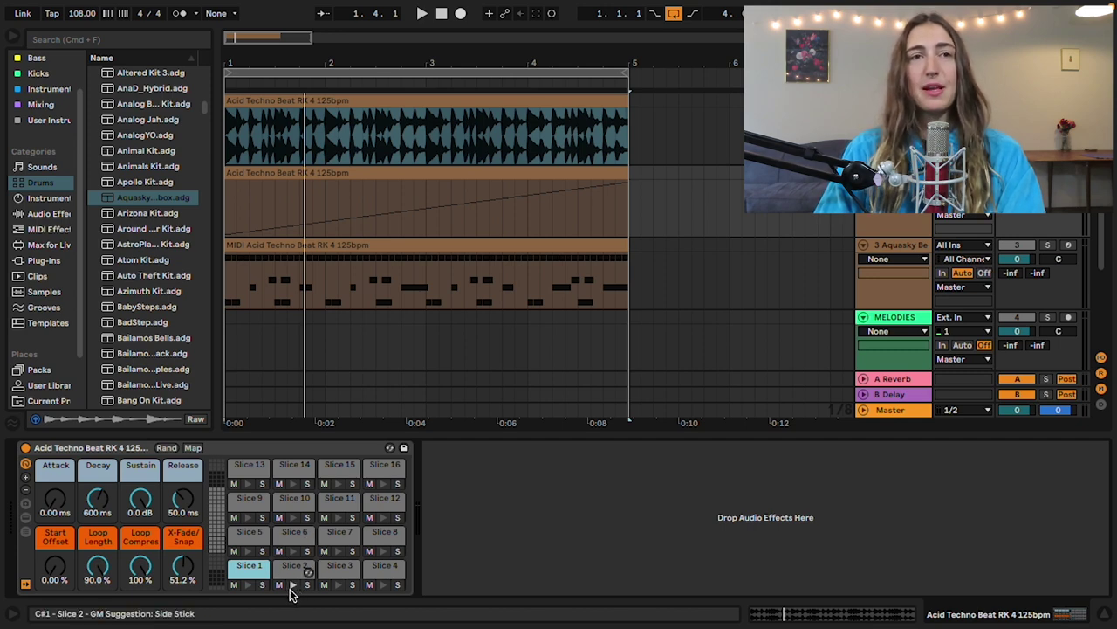
key("super+r")
type("sna")
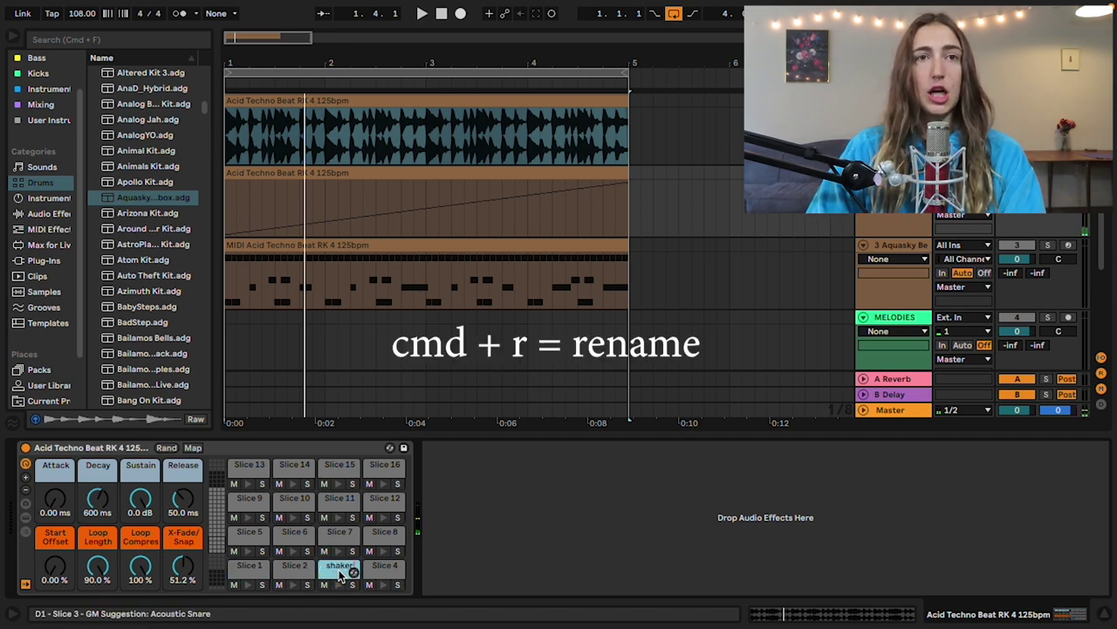
type("ker")
left_click(384, 584)
left_click(384, 553)
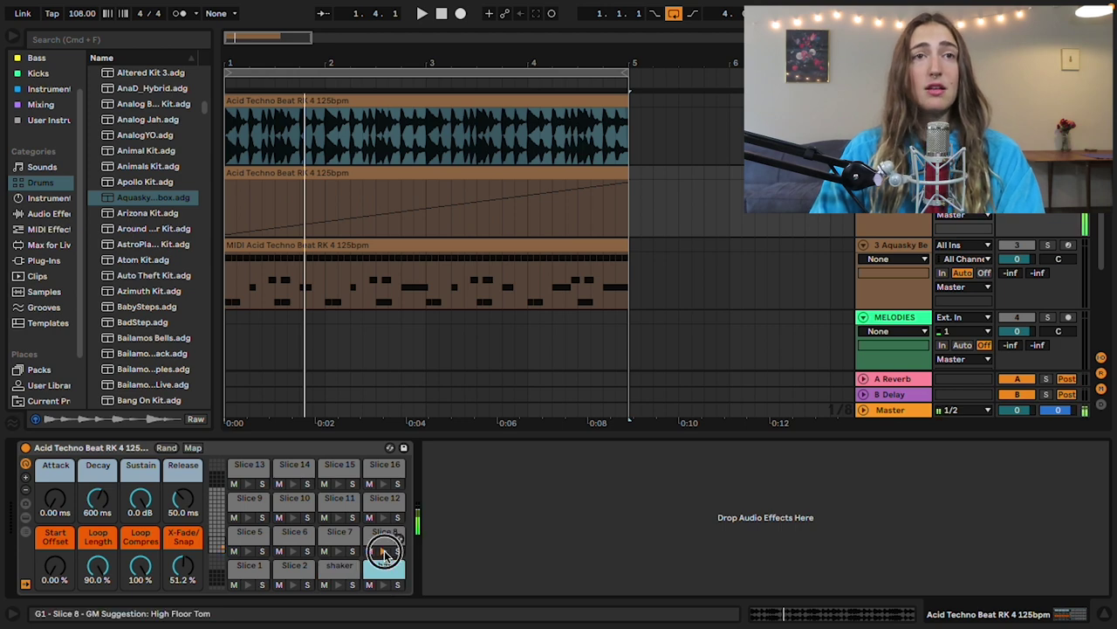
left_click(380, 535)
left_click(248, 520)
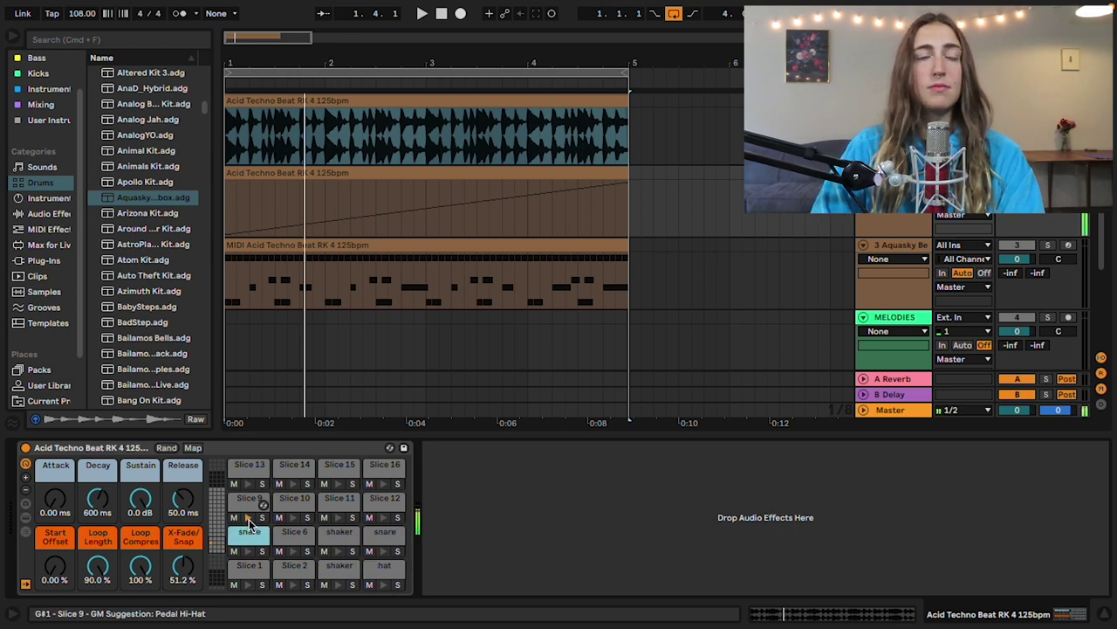
left_click_drag(251, 506, 262, 504)
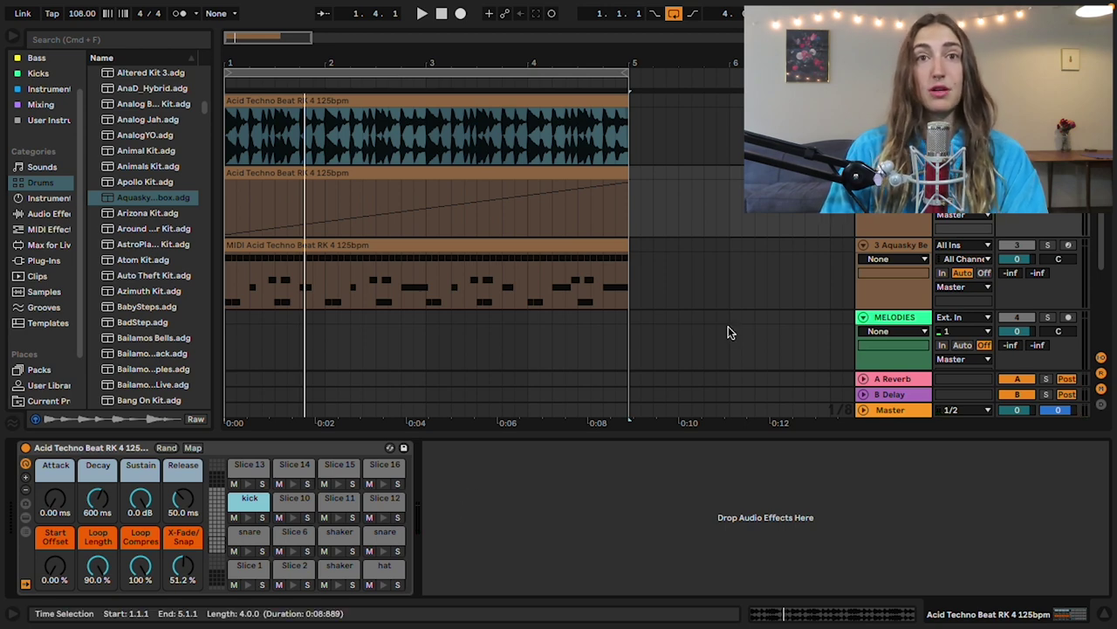
Delete the MIDI clip on the sliced track and insert an empty one-bar MIDI clip at bar 1
left_click(392, 186)
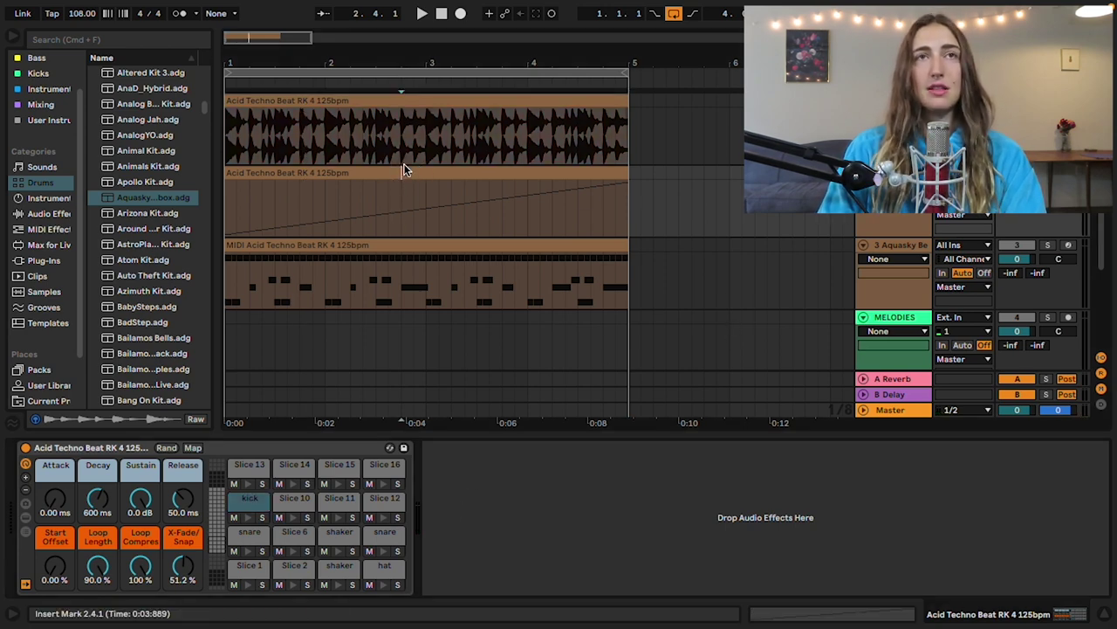
left_click(405, 173)
key("Delete")
left_click(312, 190)
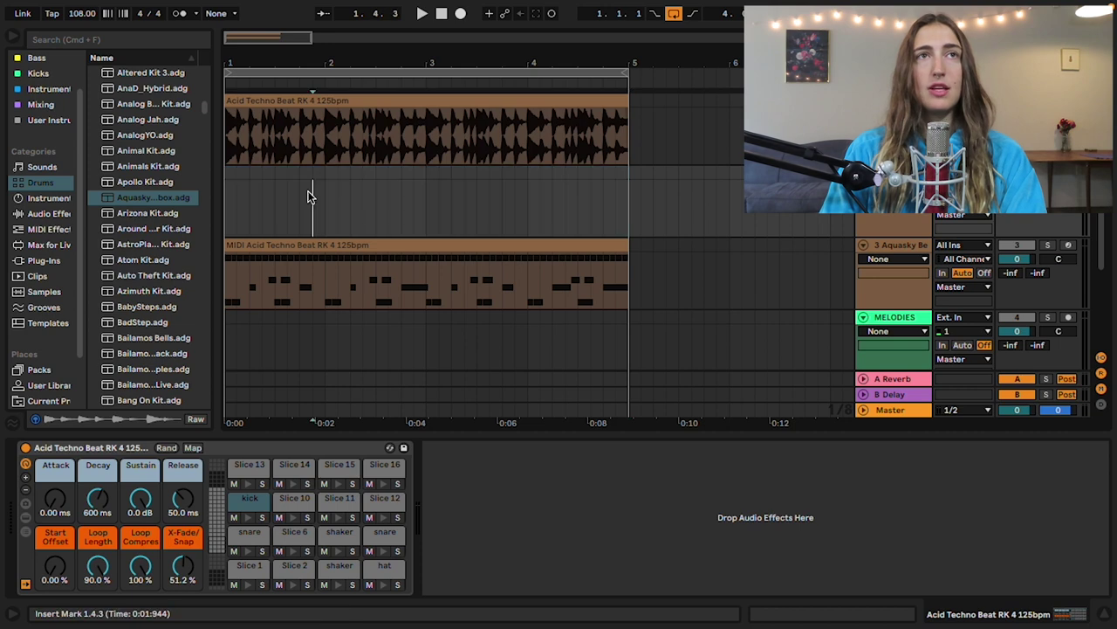
left_click_drag(322, 189, 195, 180)
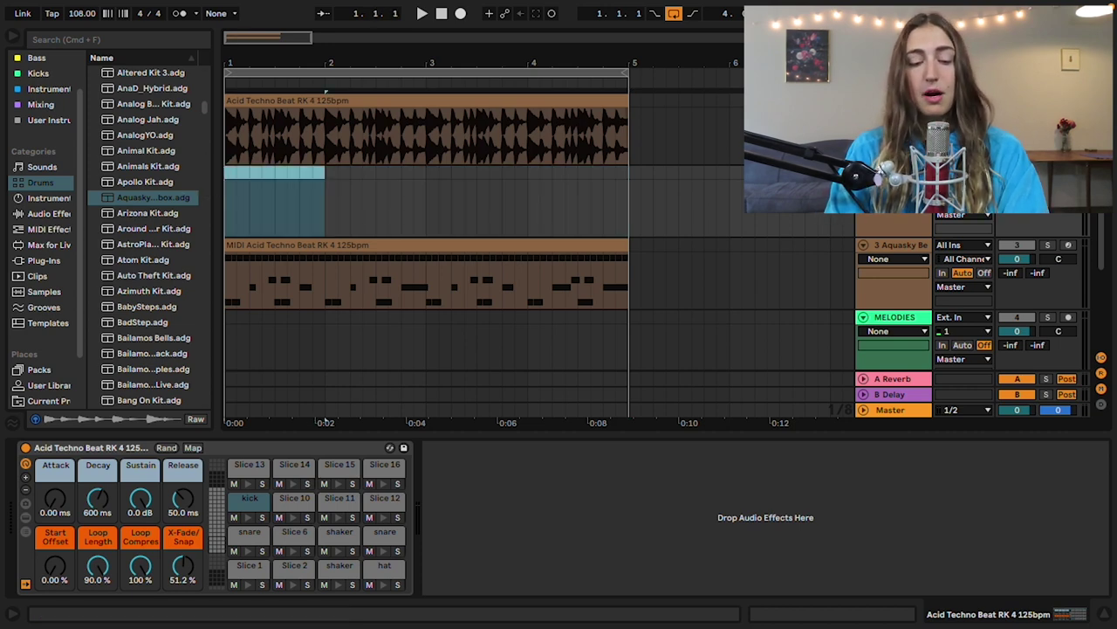
key("shift+super+m")
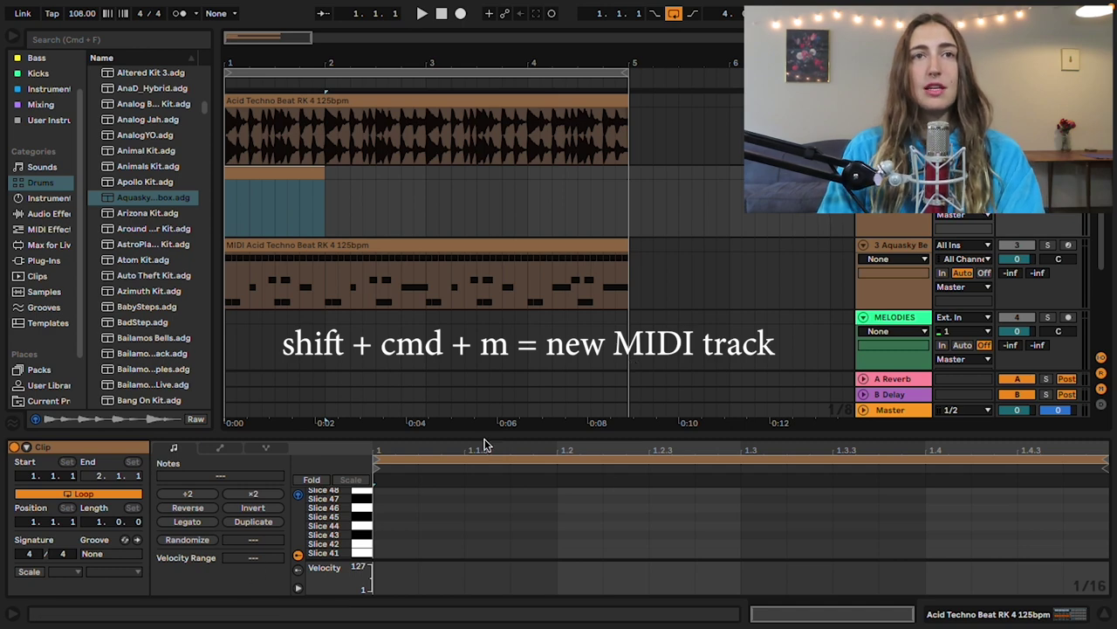
Change the color of the sliced drum track to purple
left_click(892, 224)
right_click(912, 173)
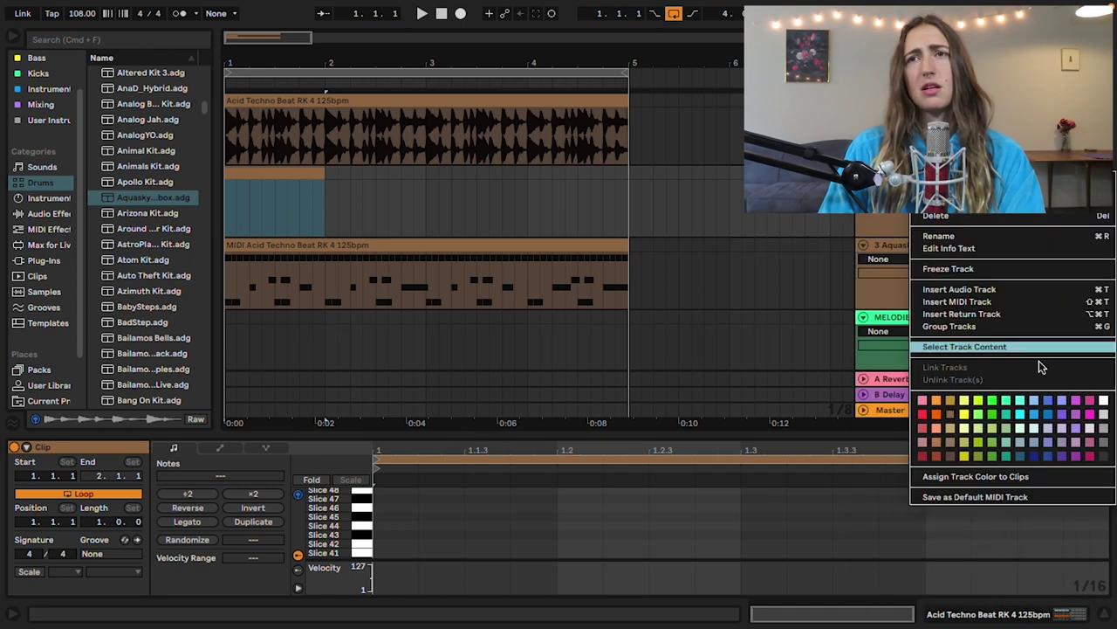
left_click(1061, 412)
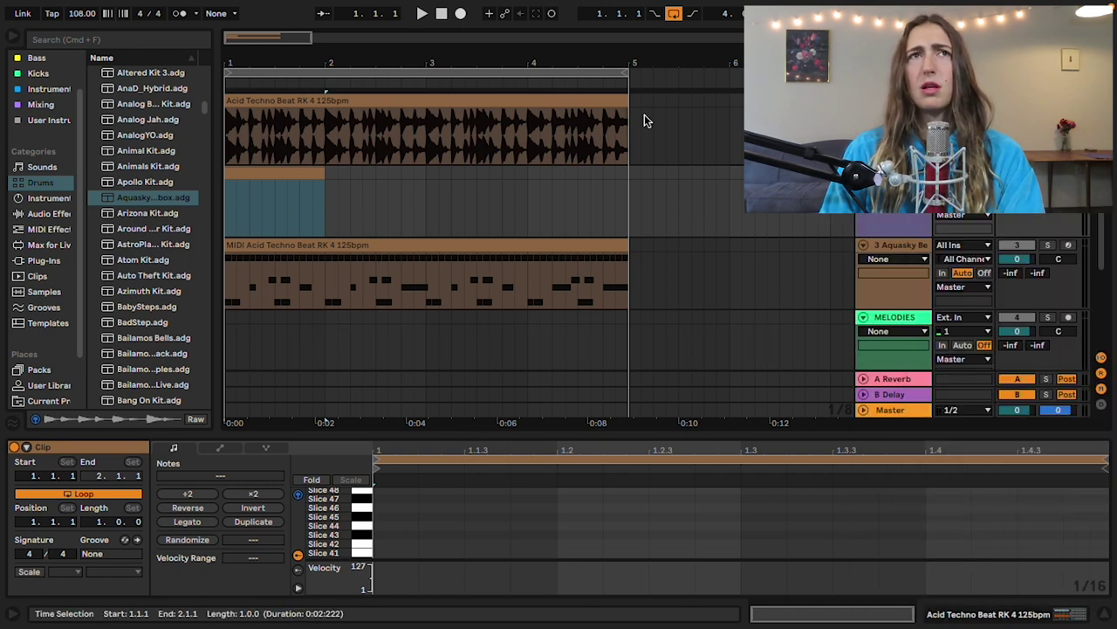
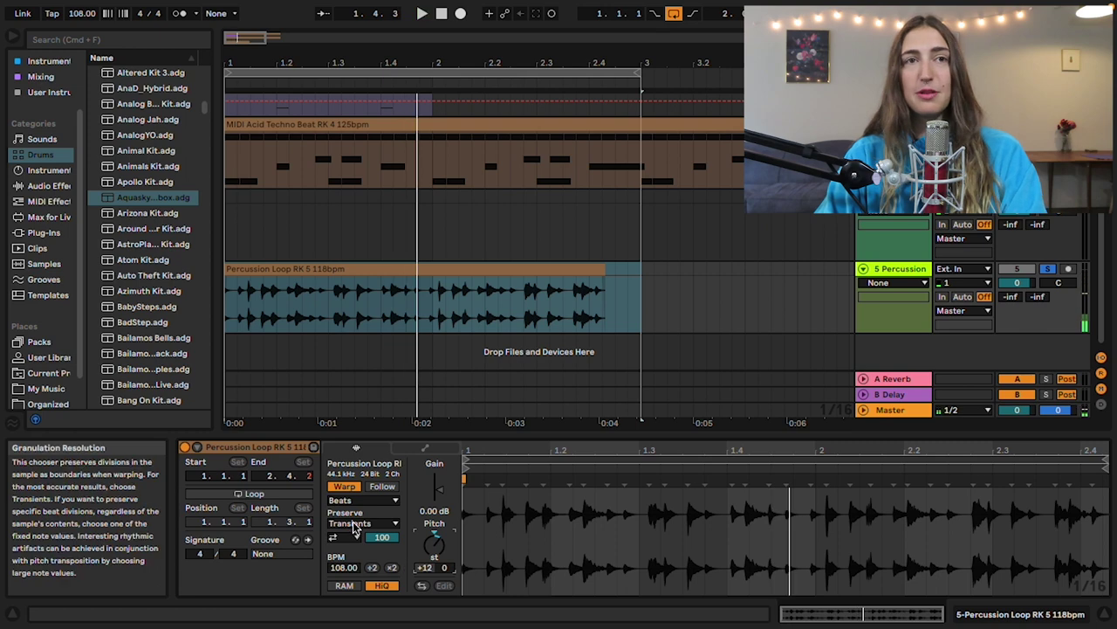
Audition the Percussion Loop RK 5 clip with Beats warping preserving 1/16 divisions, and change the preserved division to 1/8
left_click(353, 522)
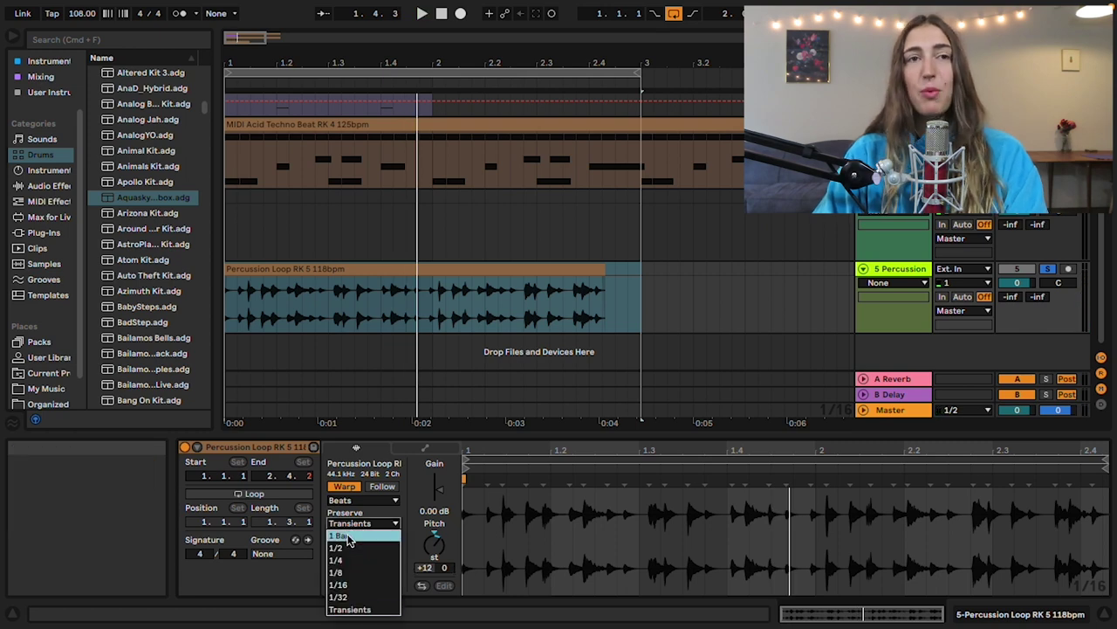
left_click(354, 585)
key("space")
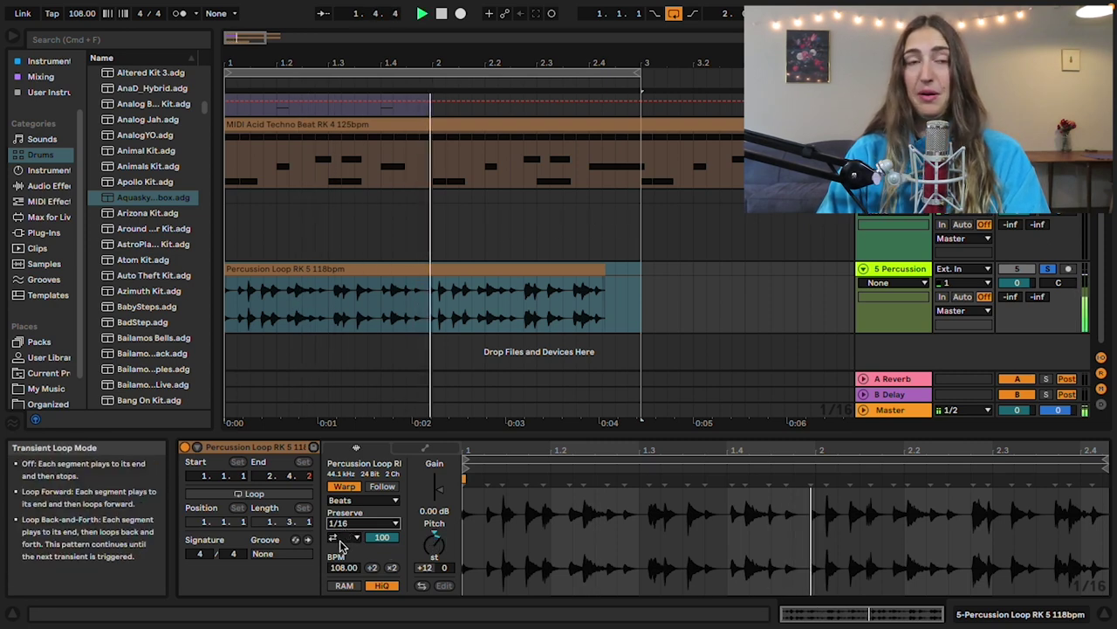
left_click(351, 524)
left_click(354, 571)
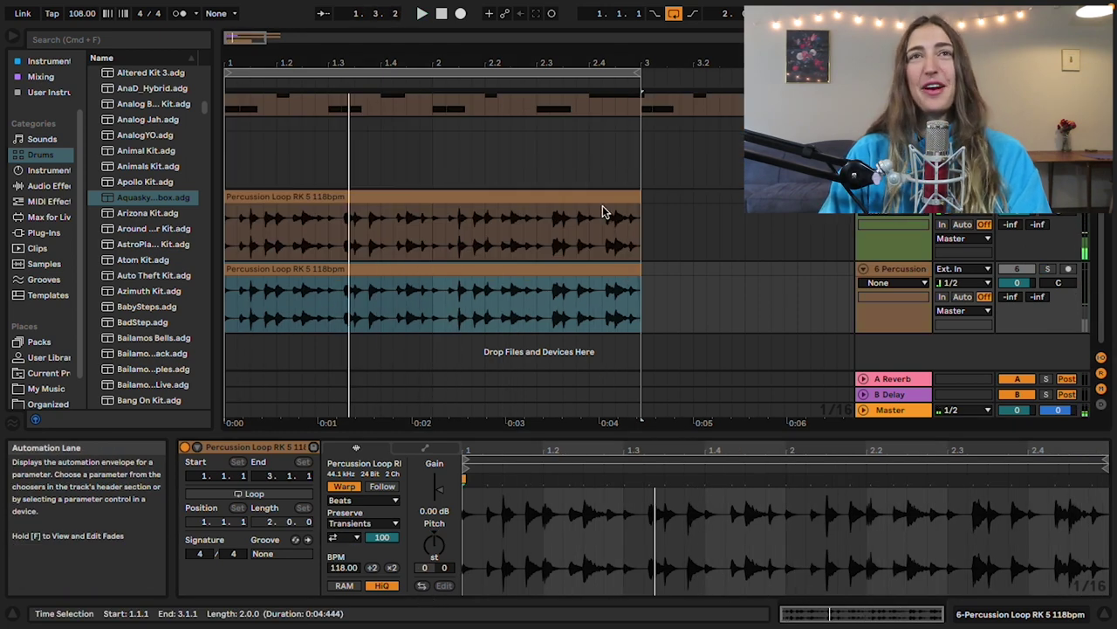
Consolidate the percussion clip on track 5 and shift its hits with warp markers around beats 1.2 and 1.3
left_click(603, 208)
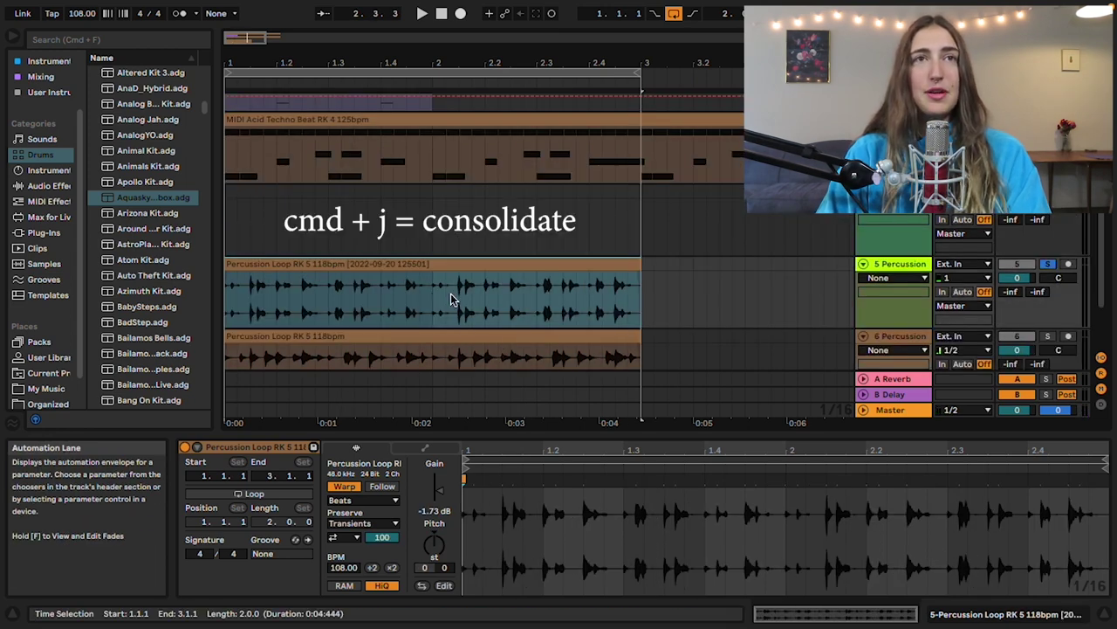
left_click(345, 263)
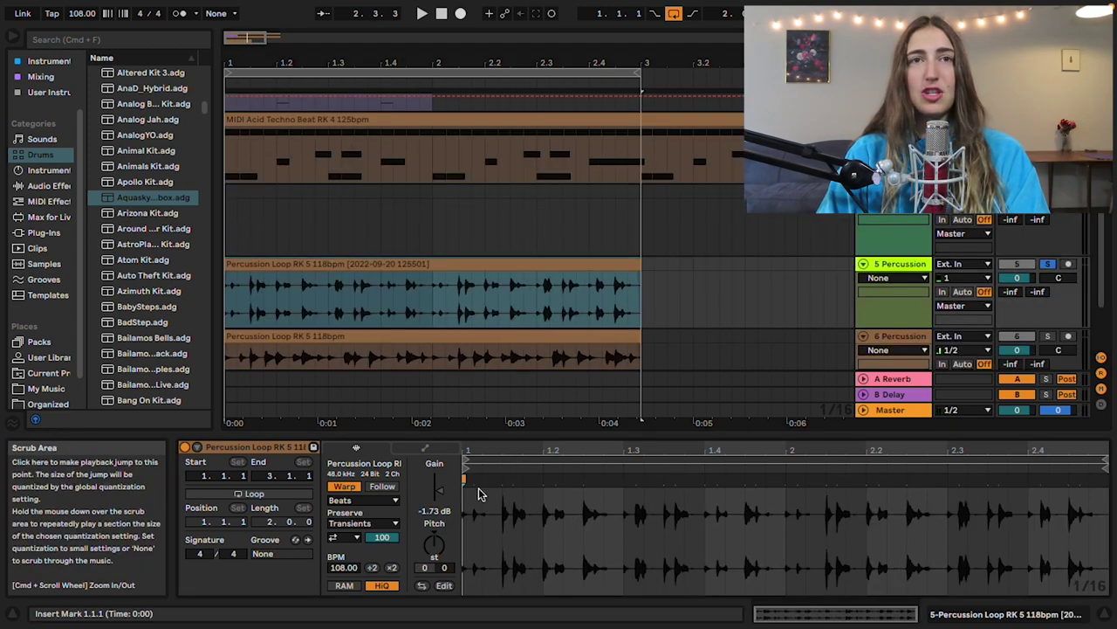
left_click(622, 480)
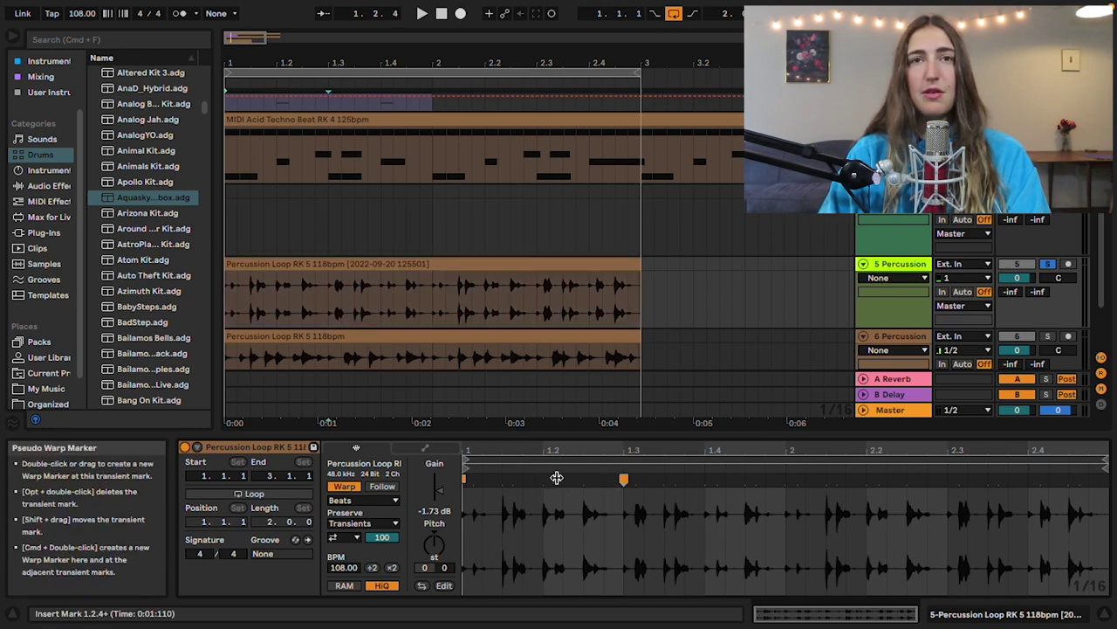
left_click_drag(556, 478, 543, 480)
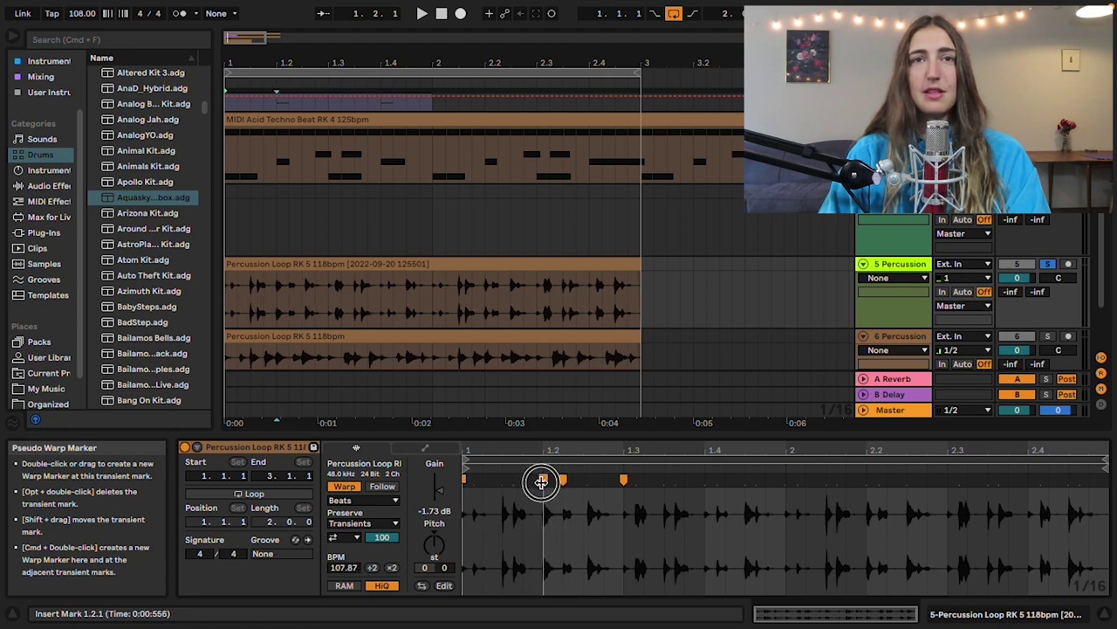
left_click(523, 480)
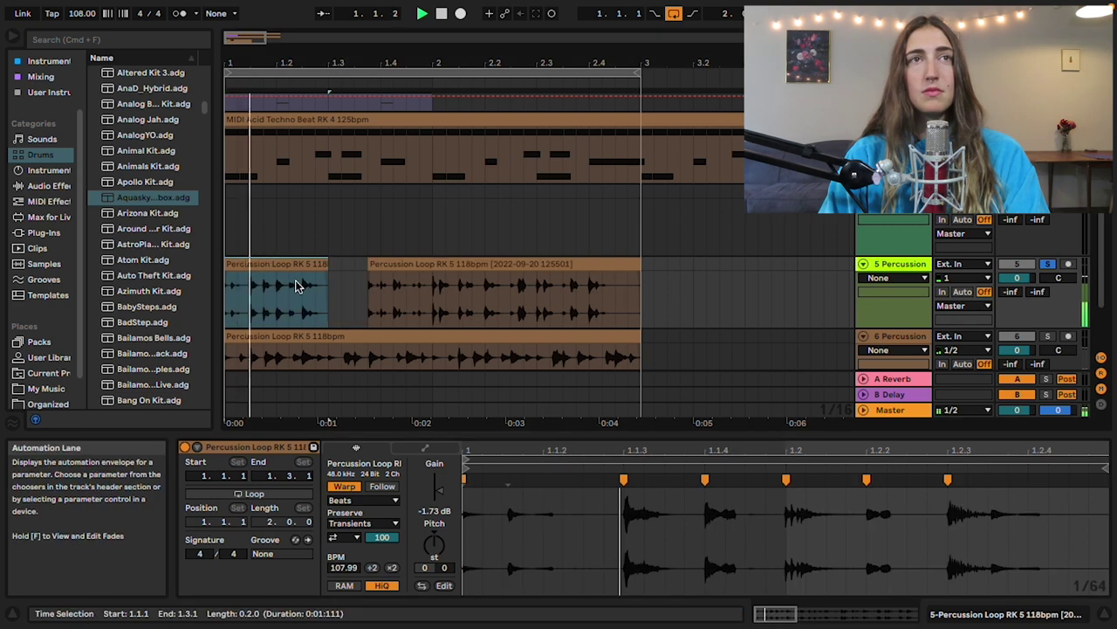
Split the track 5 percussion clip at bar 2 and move warp markers around beat 1.4 in the piece before the cut
left_click(434, 284)
key("space")
key("super+e")
left_click(417, 266)
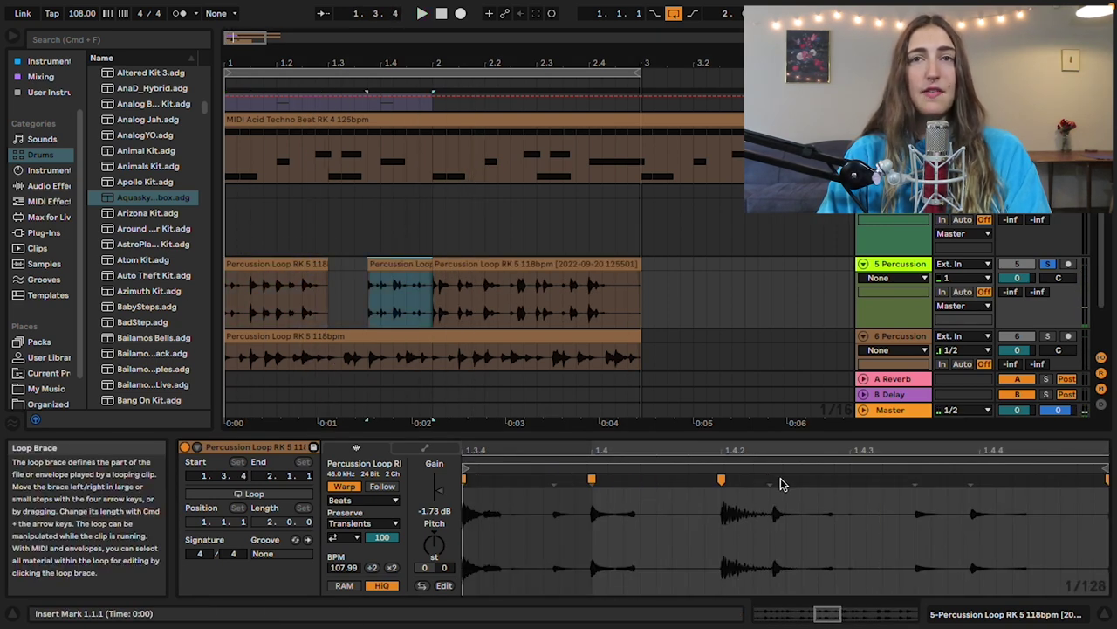
mouse_move(772, 479)
left_mouse_down()
mouse_move(753, 479)
mouse_move(757, 419)
left_mouse_up()
left_click(704, 479)
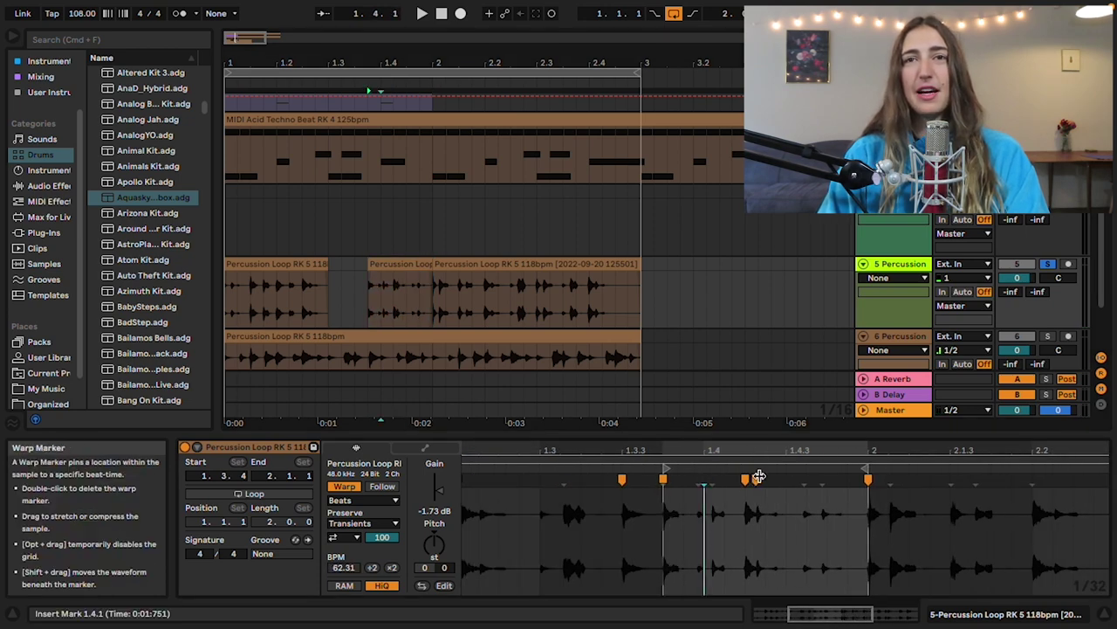
Extend the track 5 percussion piece at beat 1.4 back to 1.3.4, then duplicate the edited pieces and loop the selection
left_click(285, 262)
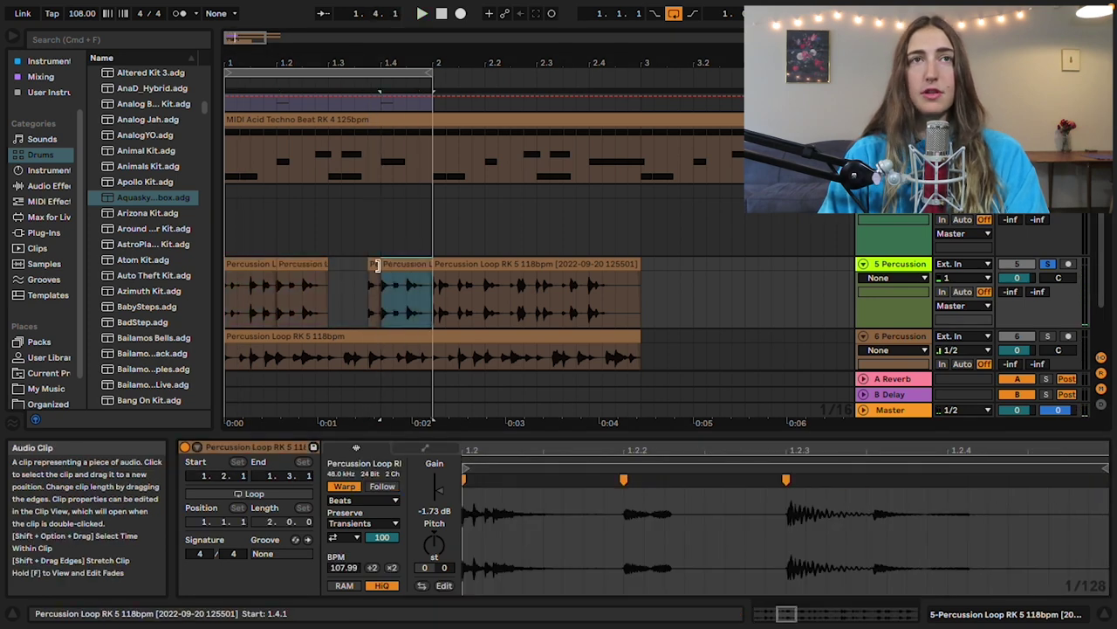
left_click(249, 264)
key("space")
left_click_drag(380, 265, 369, 265)
left_click(250, 262, "shift")
key("super+d")
left_click(250, 262, "shift")
key("super+l")
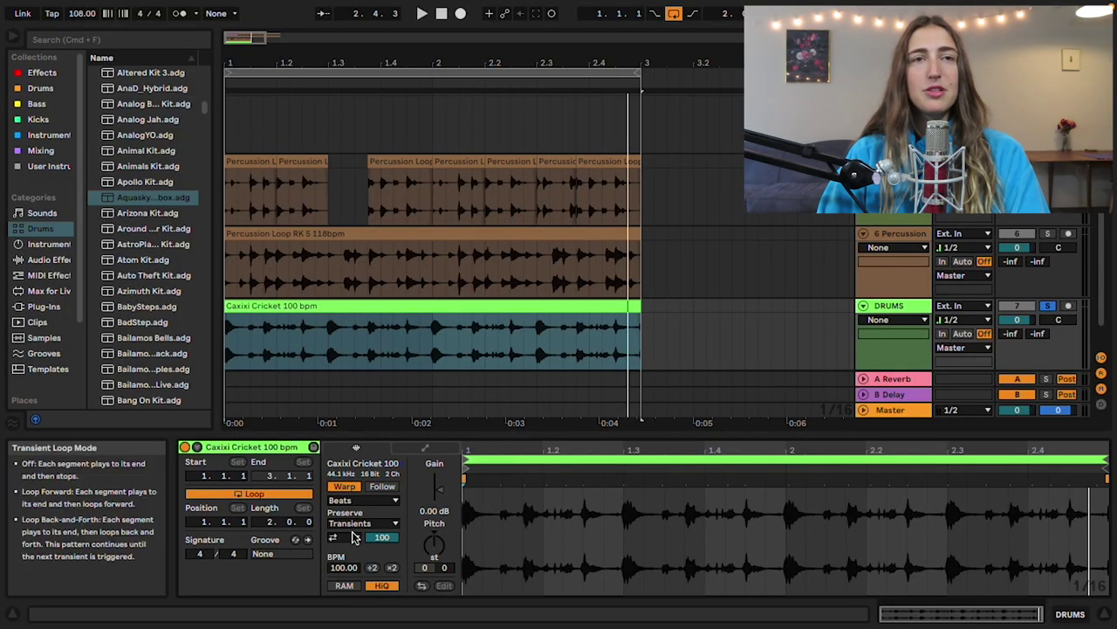
Set the Caxixi Cricket clip's transient loop mode to Off and lower its transient envelope to 29 during playback
left_click(354, 538)
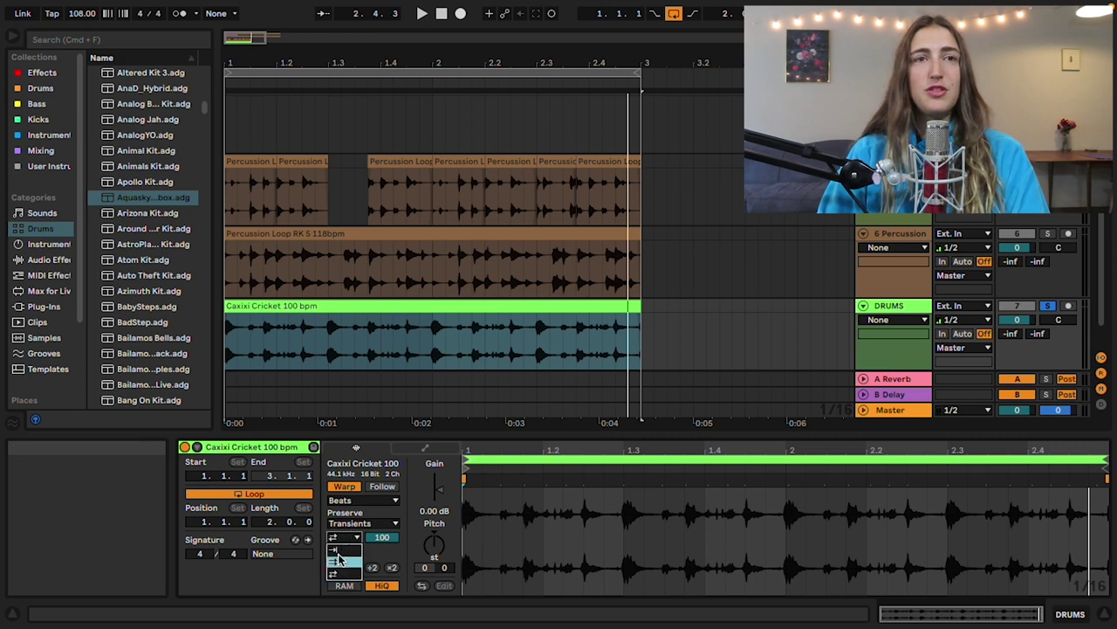
left_click(337, 550)
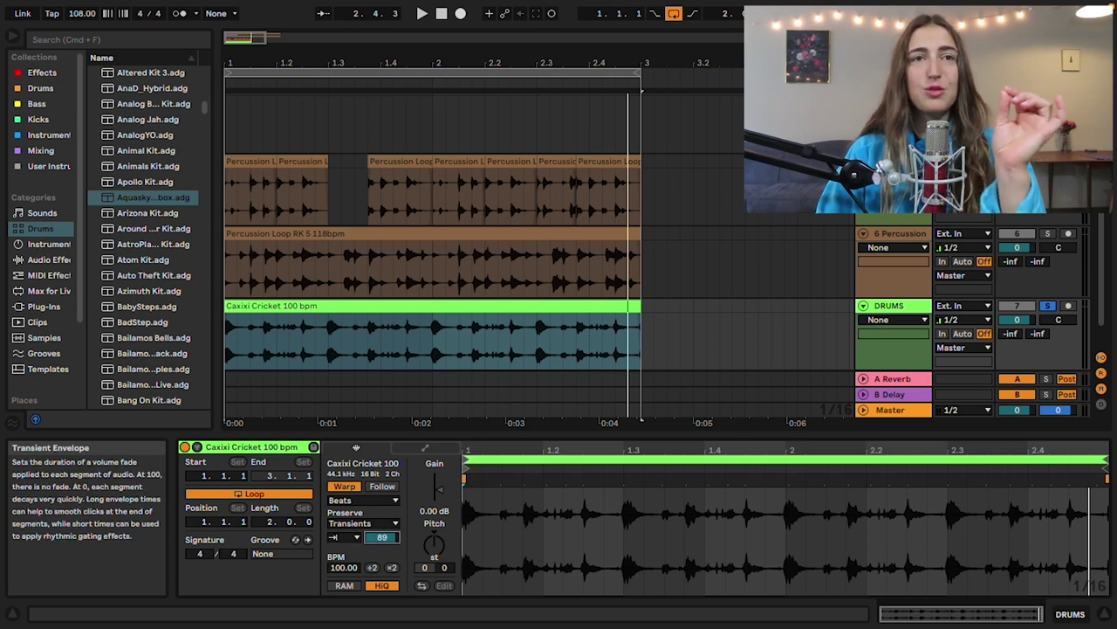
key("space")
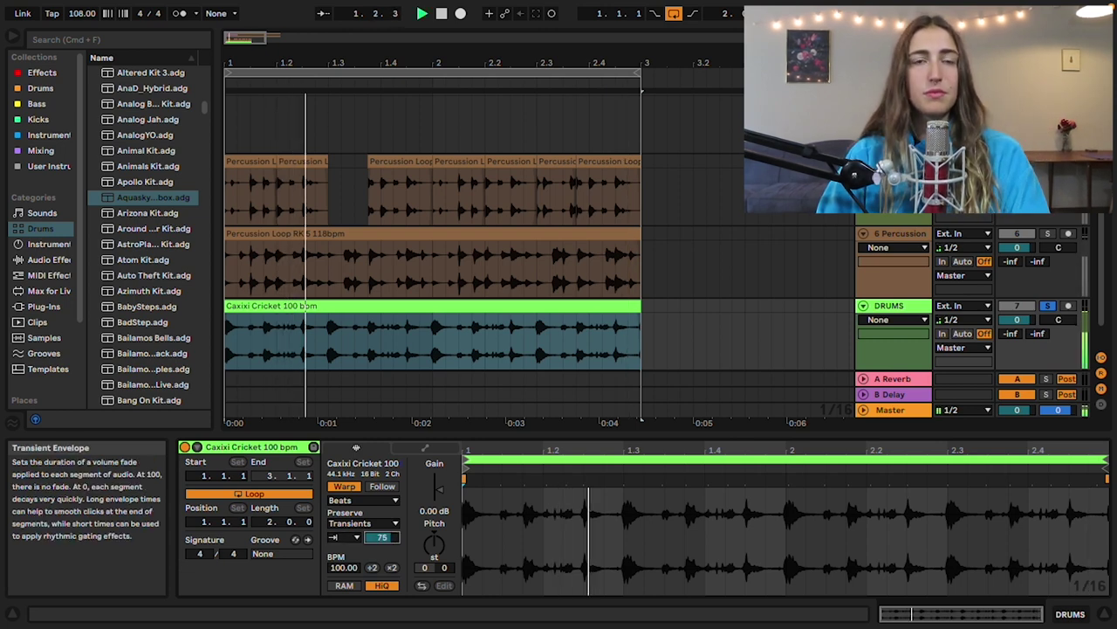
left_click_drag(382, 537, 381, 559)
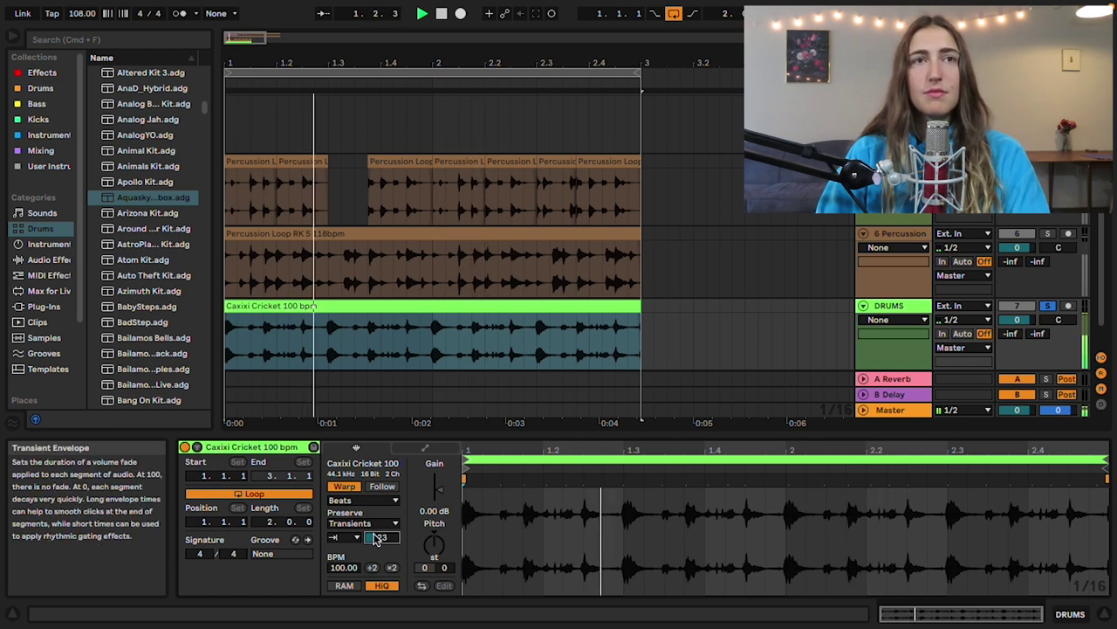
key("space")
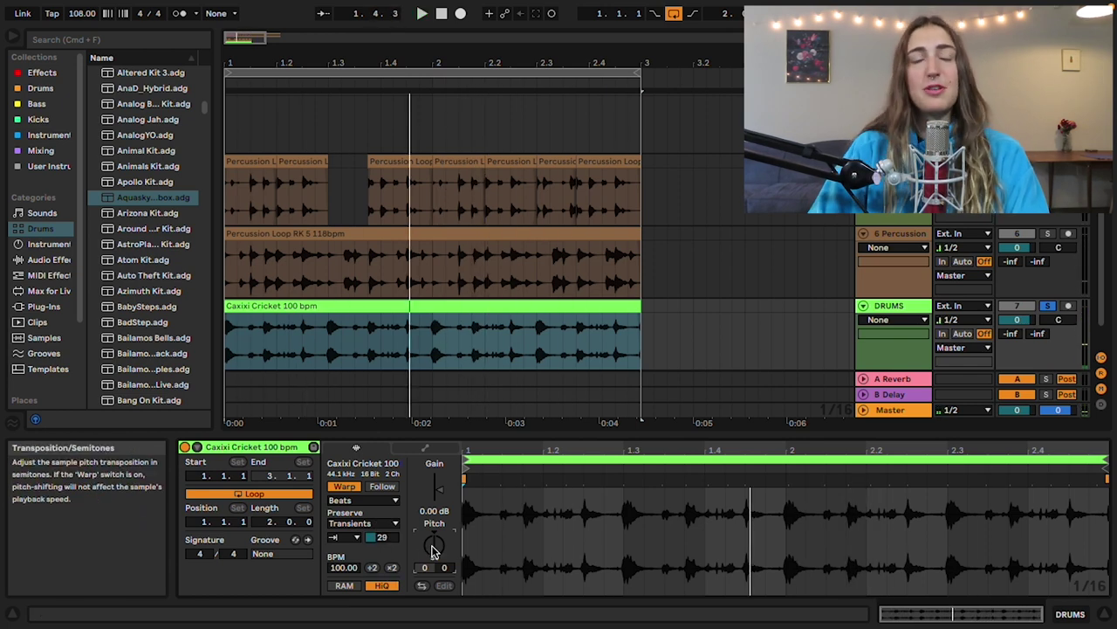
Audition the Caxixi Cricket clip with its pitch transposed up and reset the transposition
left_click_drag(433, 548, 433, 532)
key("space")
key("Delete")
Extend the arrangement loop to bar 3, split the Caxixi Cricket clip at bar 2 and transpose its second half by -4 semitones
left_click_drag(431, 73, 641, 113)
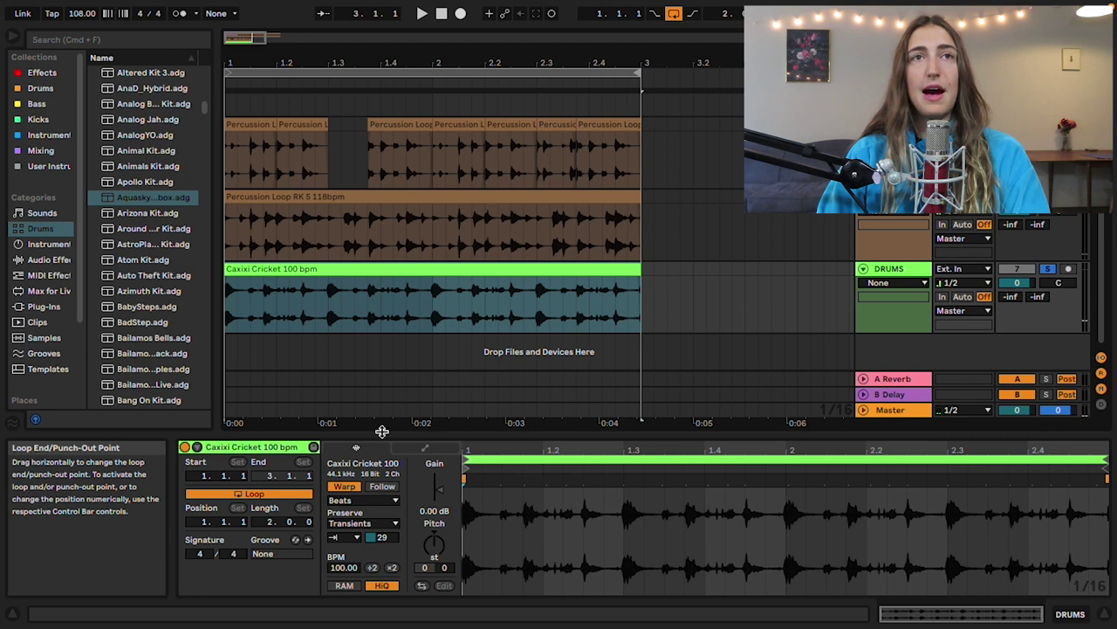
left_click(433, 308)
key("super+e")
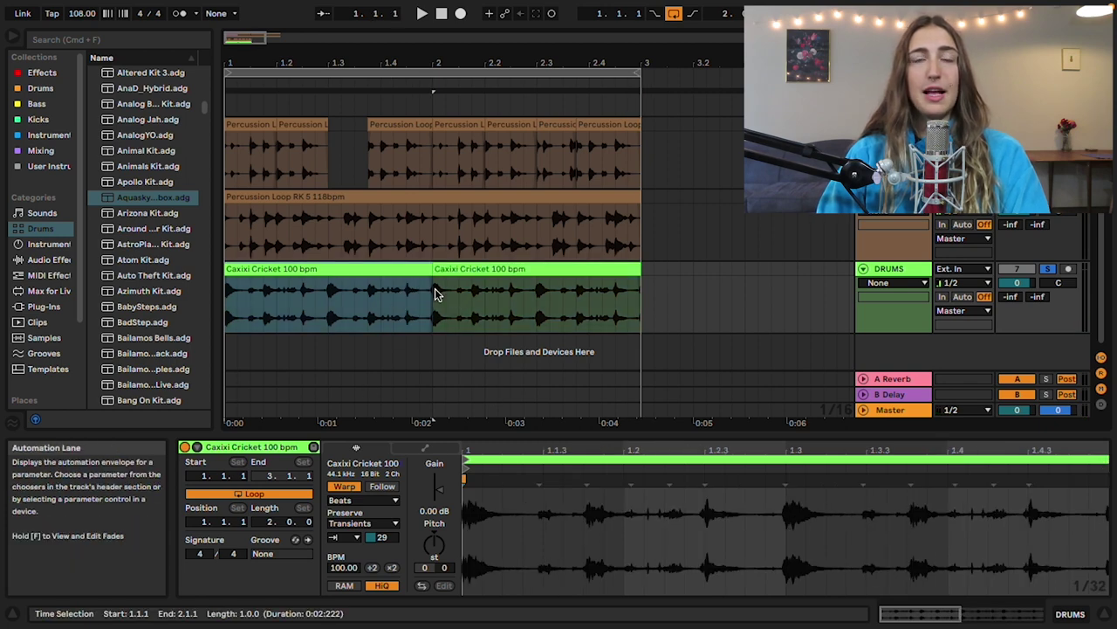
left_click(471, 270)
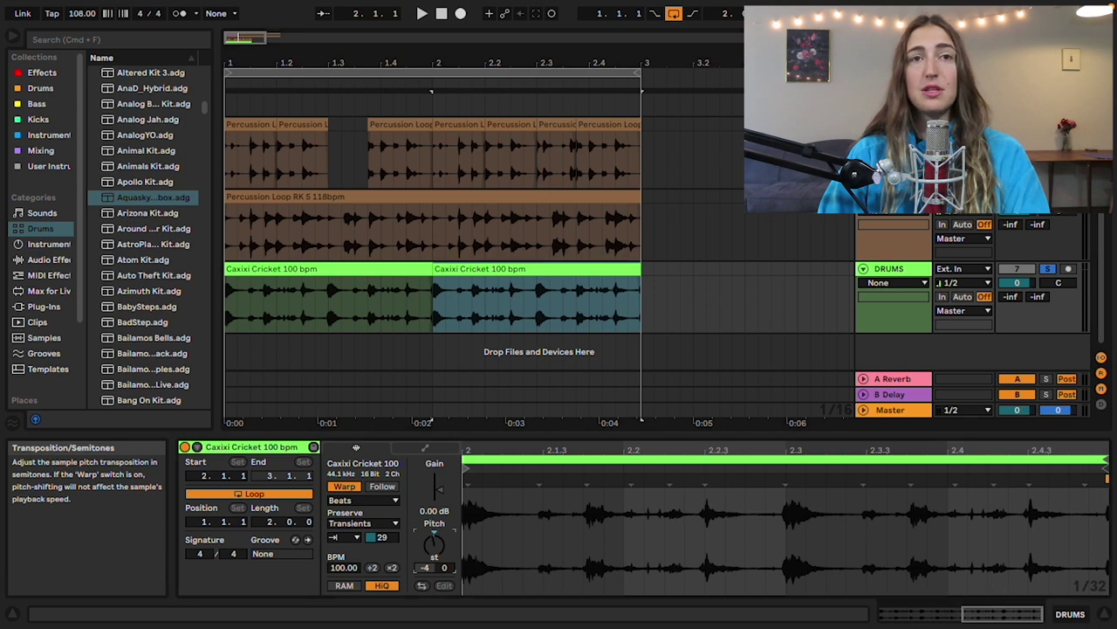
Duplicate the two Caxixi Cricket pieces into bars 3 and 4
left_click(357, 270)
scroll(351, 262, "up", 5)
left_click(378, 148)
key("super+d")
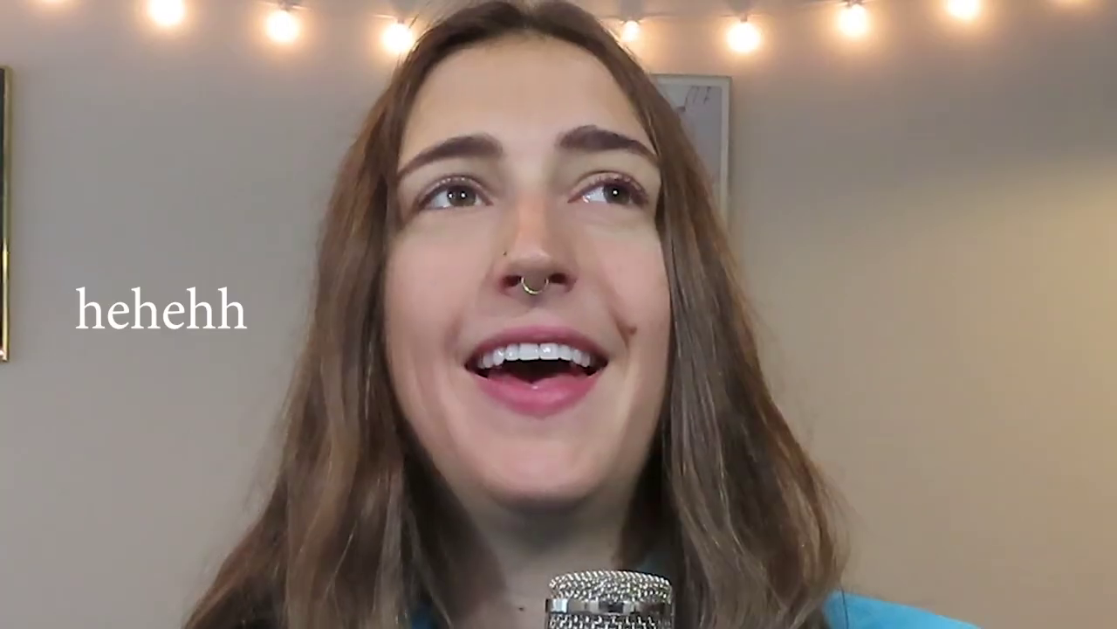
Split out the Caxixi Cricket segment from beat 3.2 to 3.3, reverse it and play it back
left_click(350, 307)
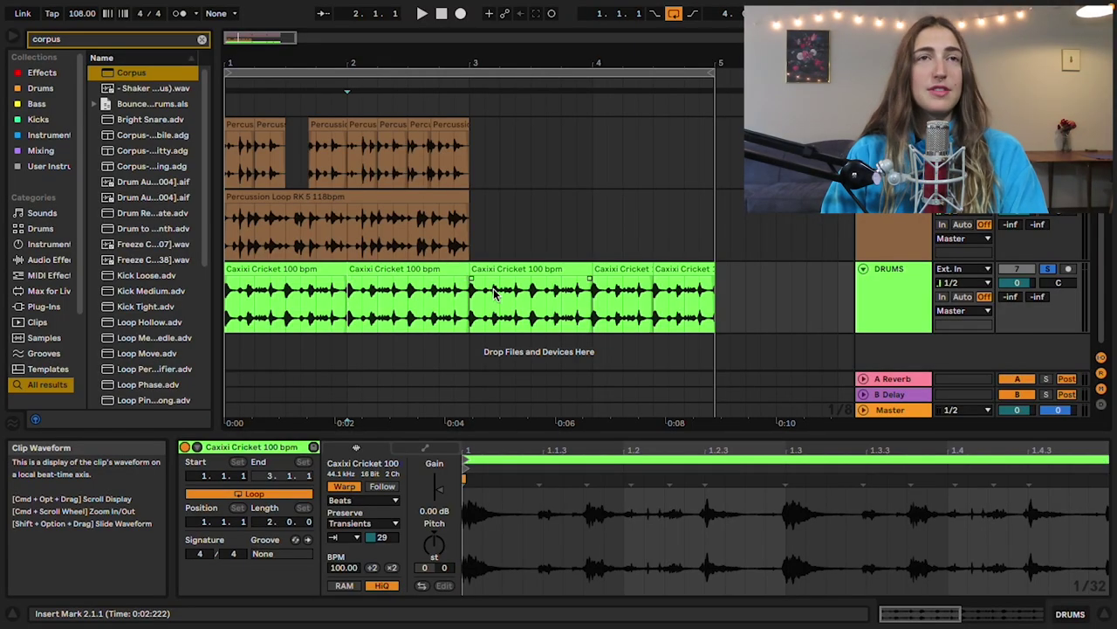
left_click_drag(505, 310, 530, 308)
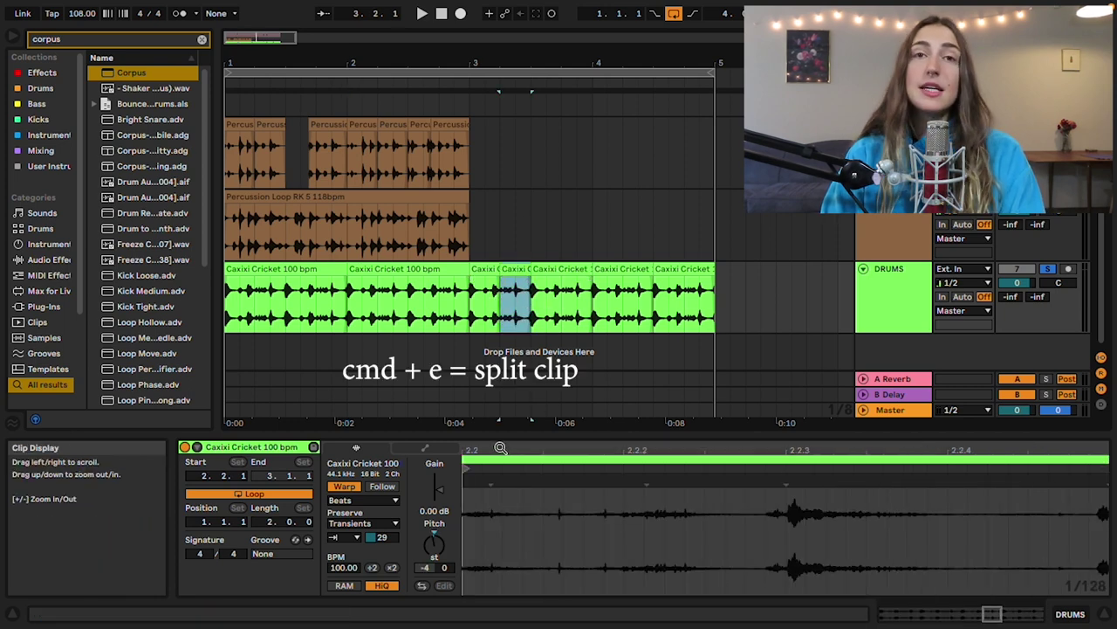
left_click(421, 585)
key("space")
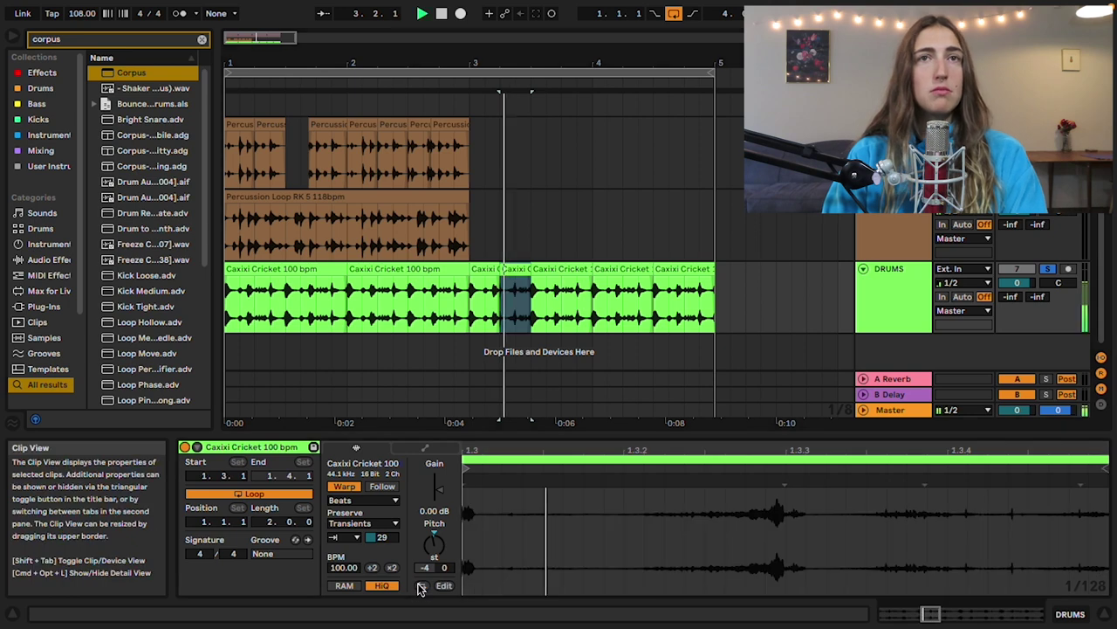
Try shortening the Caxixi Cricket piece at bar 2 to one beat and halving its original tempo
left_click(492, 269)
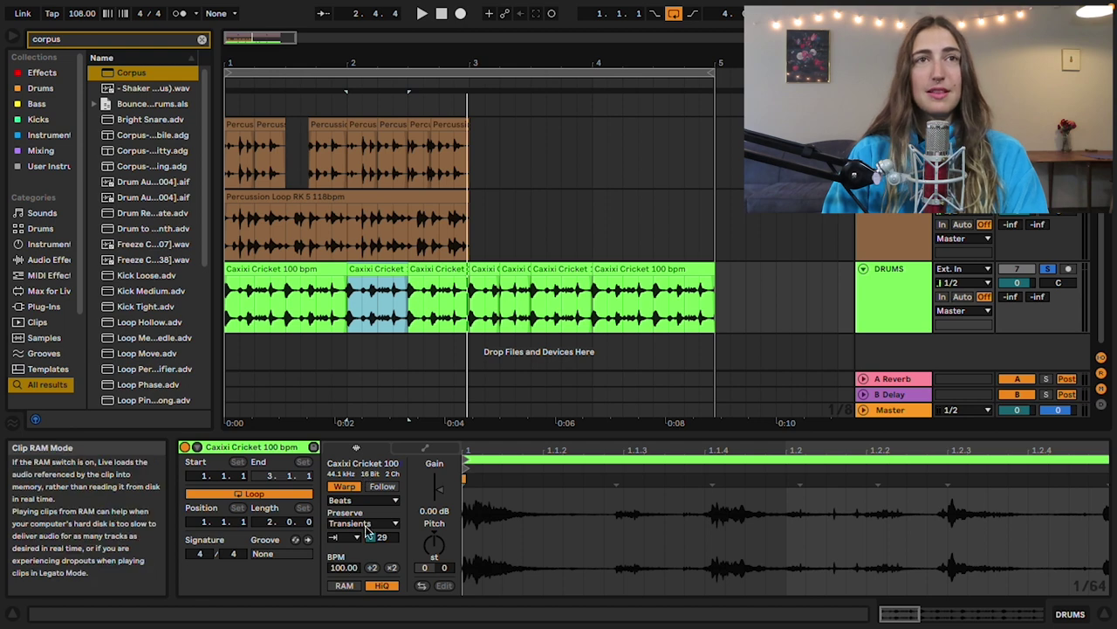
left_click_drag(408, 269, 375, 271)
left_click(369, 273)
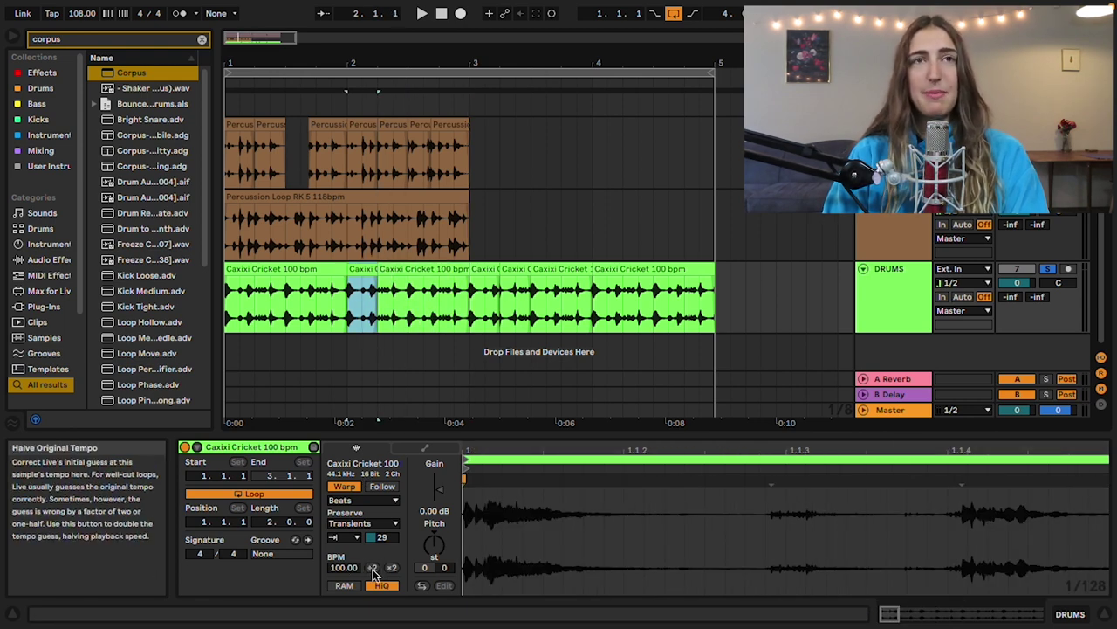
left_click(372, 569)
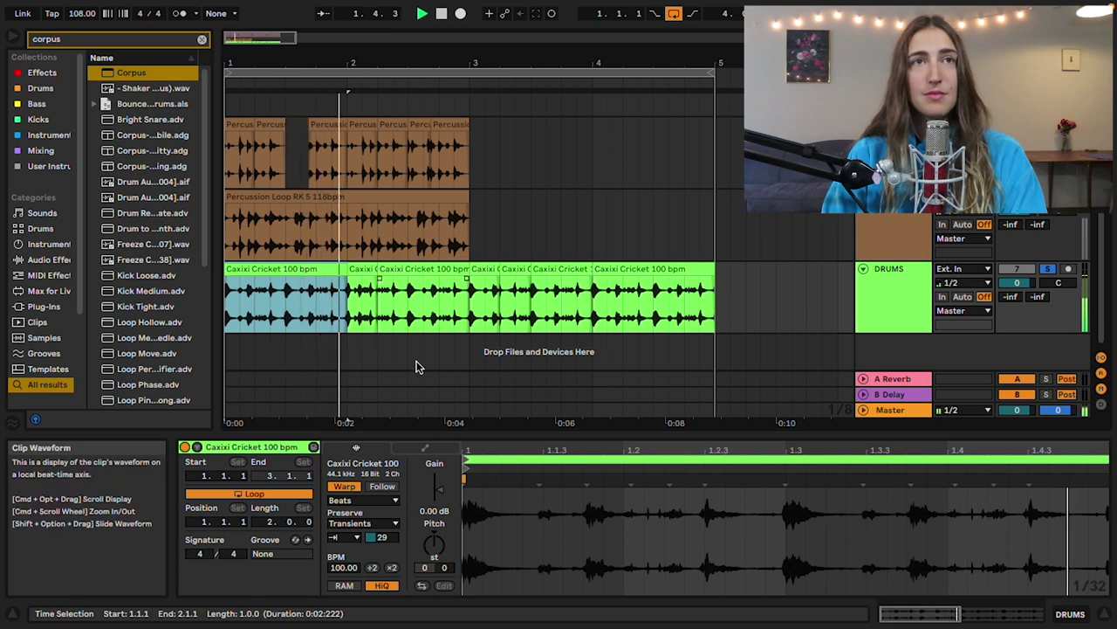
Double the two-beat Caxixi Cricket piece at bar 2 to 200 BPM, set its warp mode to Complex and play from bar 1
left_click(365, 269)
key("space")
left_click(392, 568)
left_click(363, 499)
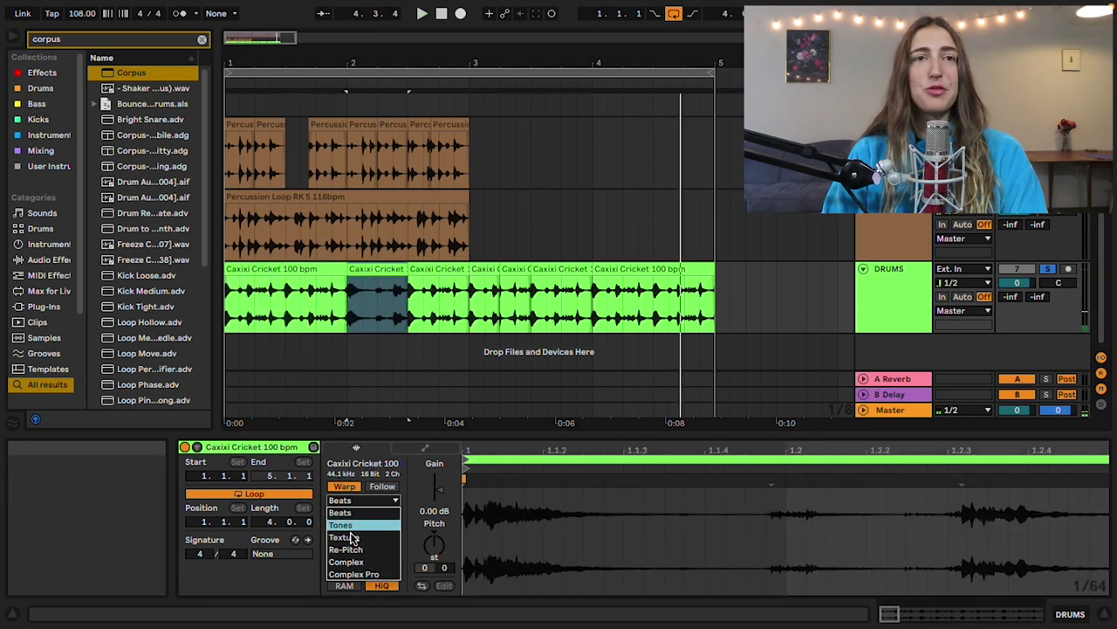
left_click(350, 562)
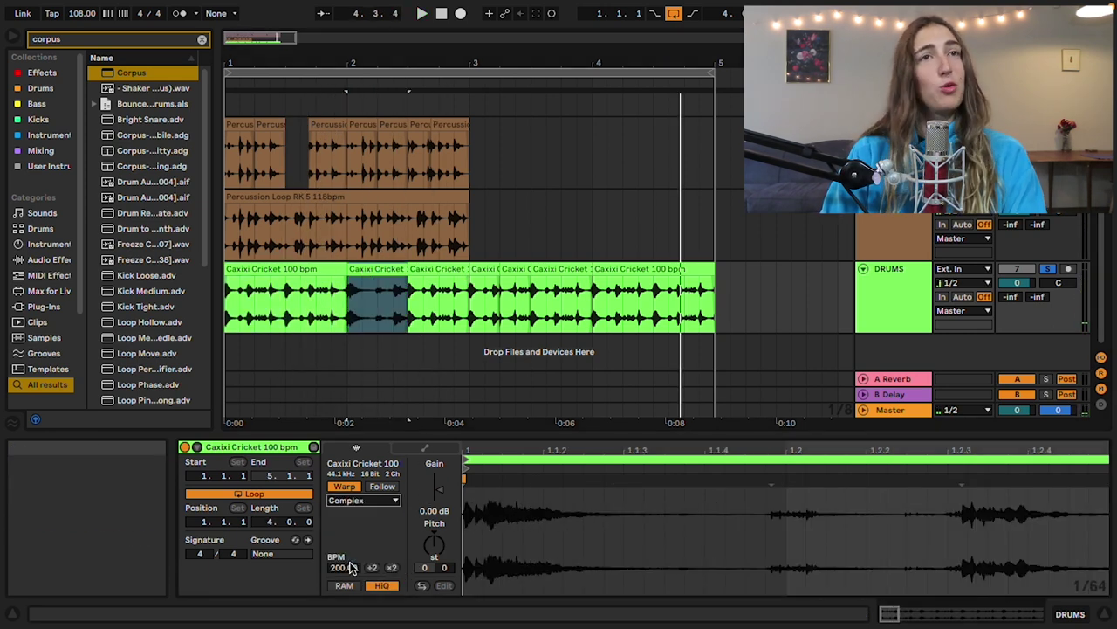
key("space")
left_click(325, 269)
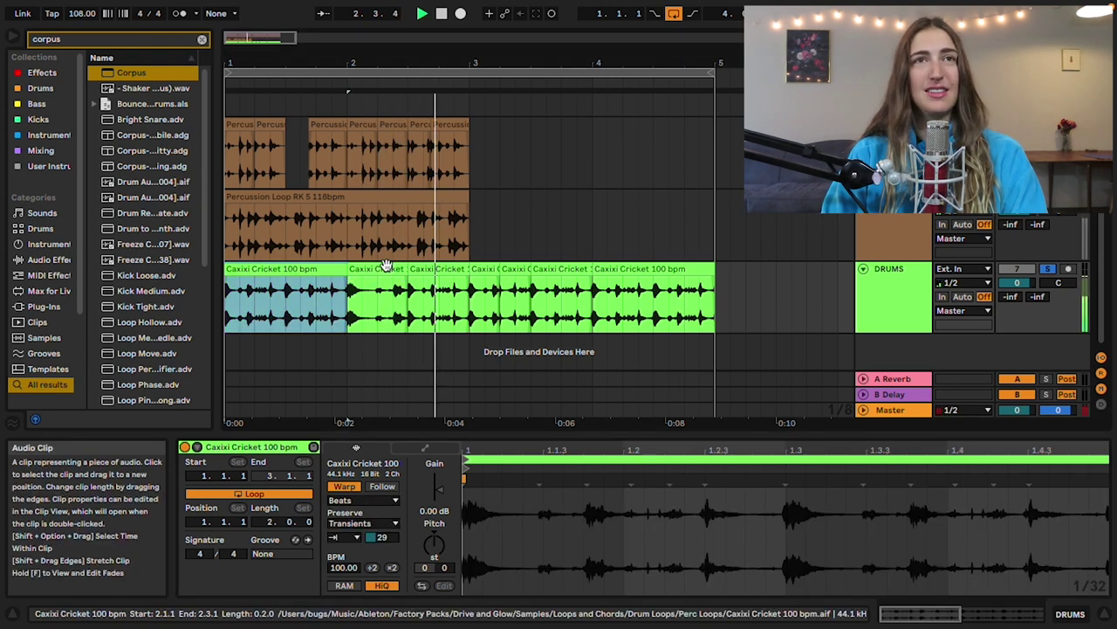
Extend the Caxixi Cricket piece at bar 3 to beat 3.3, double its original tempo and set its warp mode to Texture
left_click(490, 271)
key("space")
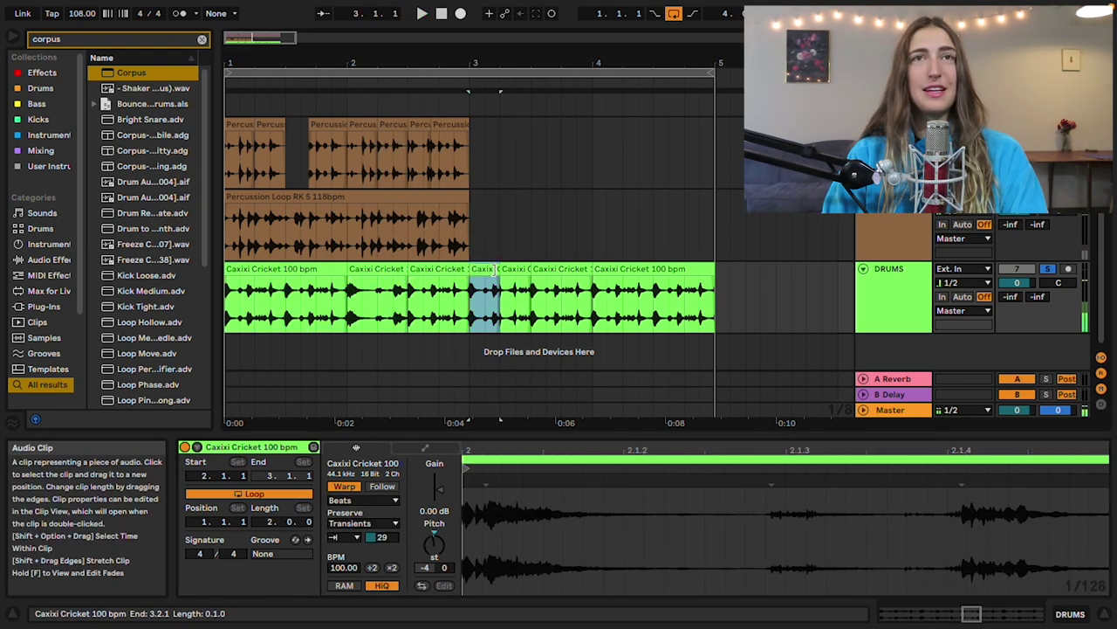
left_click_drag(511, 270, 532, 270)
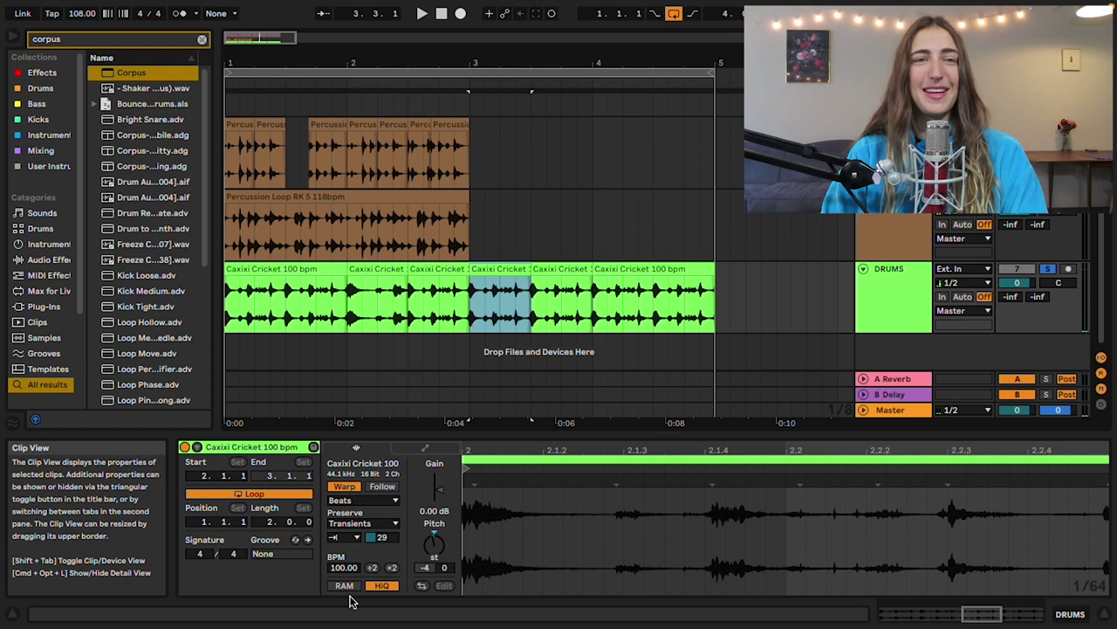
key("space")
left_click(363, 499)
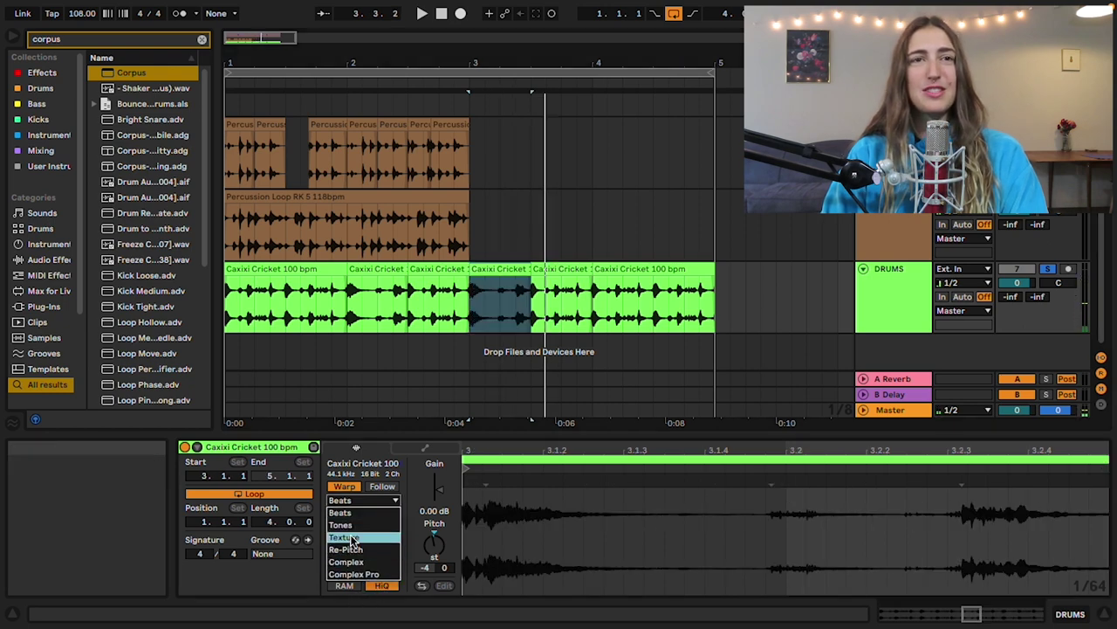
left_click(352, 538)
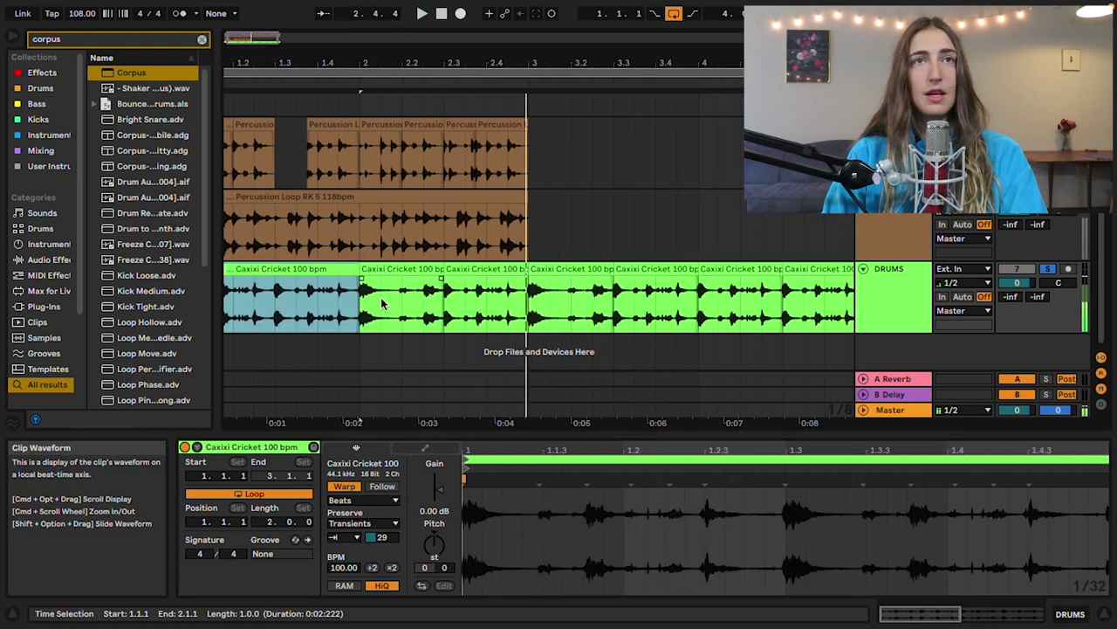
Stretch the Caxixi Cricket piece at bar 2 to a one-beat length, keeping it warped, and play back from the first clip
left_click(370, 266)
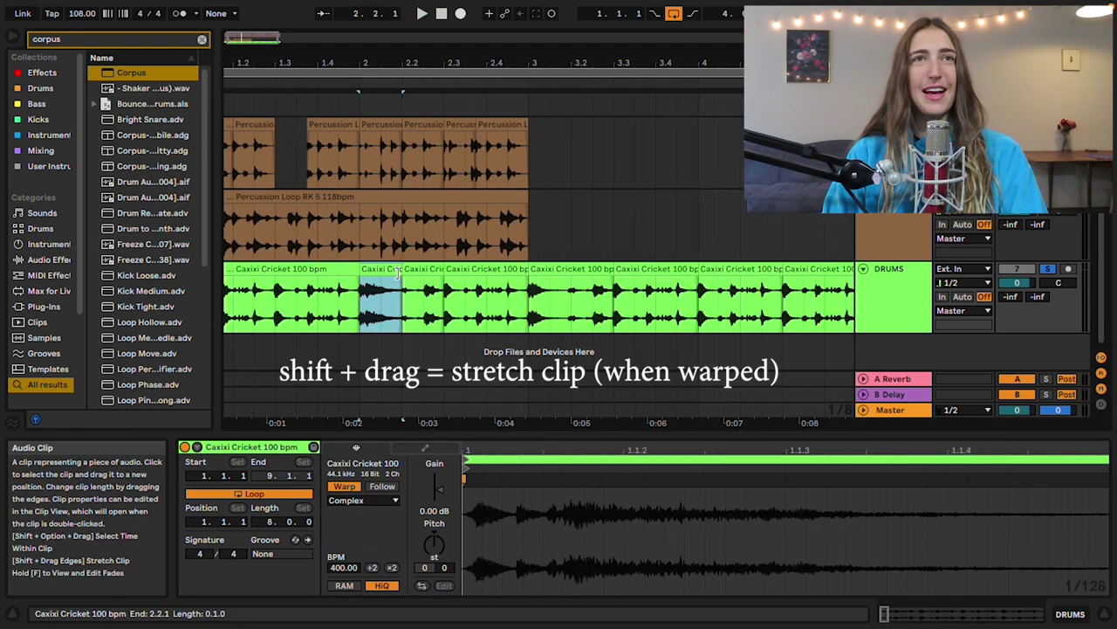
left_click(290, 267)
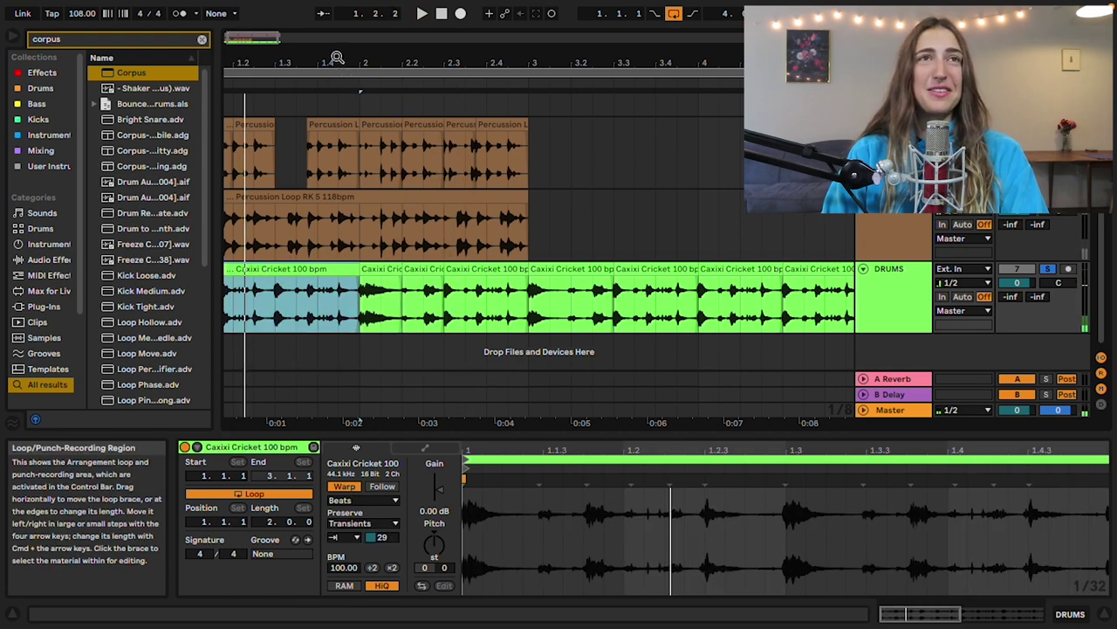
left_click_drag(337, 63, 337, 35)
key("space")
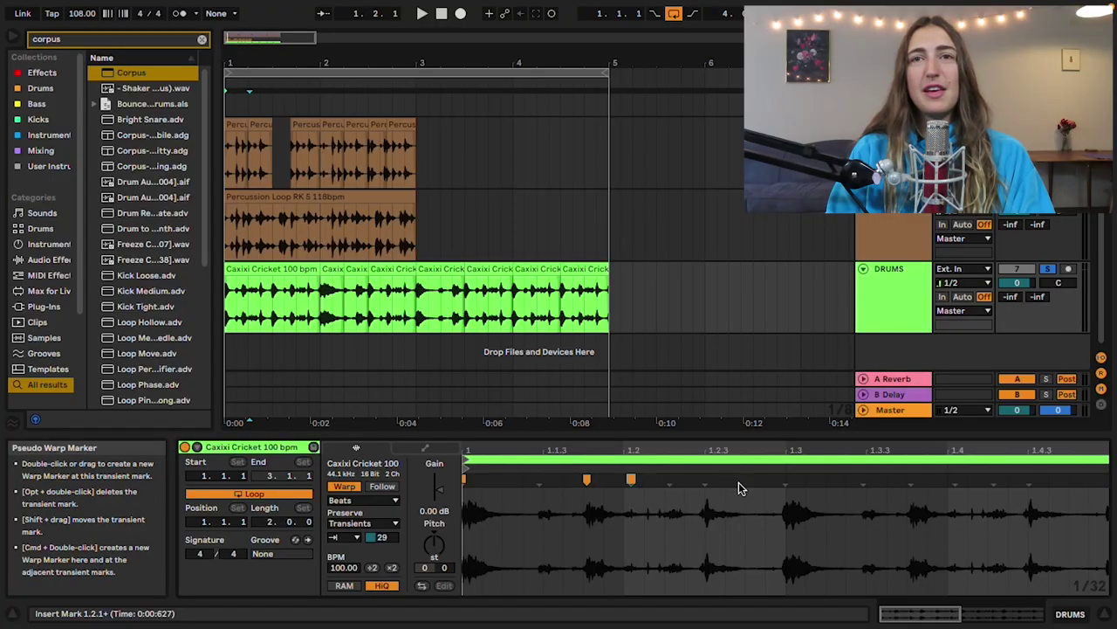
Add warp markers to the first Caxixi Cricket clip, moving its hits to about 1.2.4, 1.3.3, just after 1.4 and 1.4.3
left_click_drag(785, 484, 745, 483)
left_click_drag(830, 483, 870, 490)
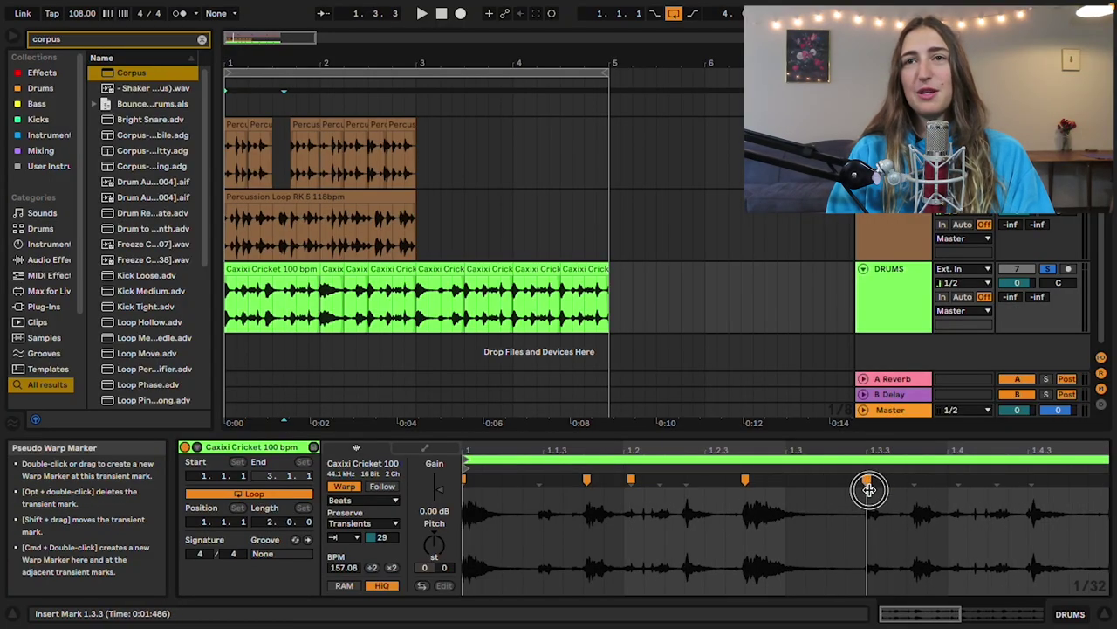
left_click(966, 479)
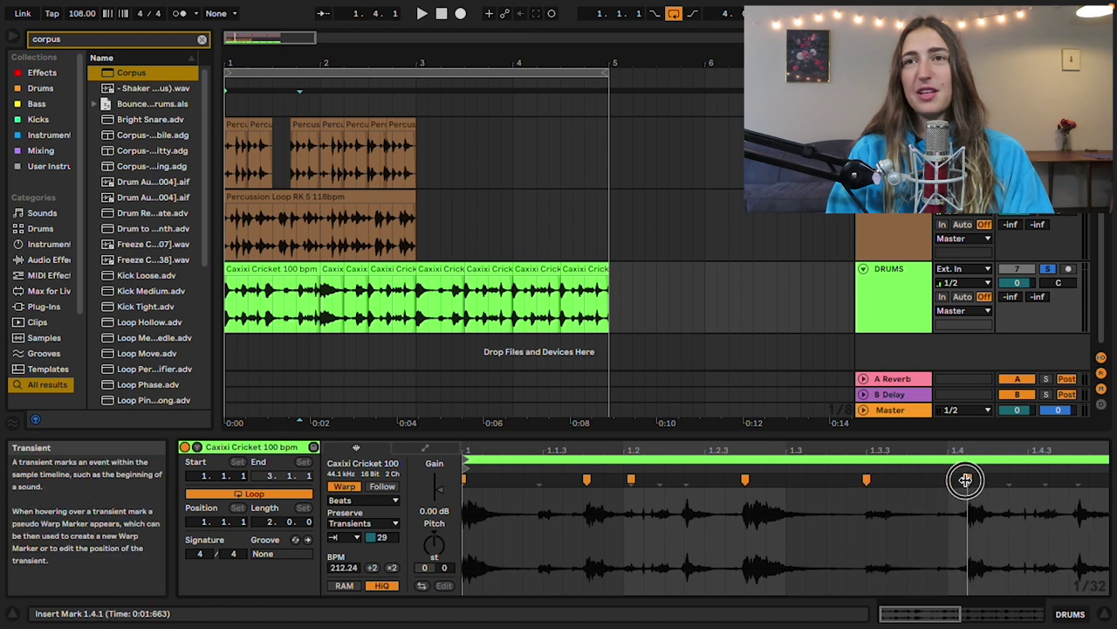
left_click_drag(1046, 484, 1029, 483)
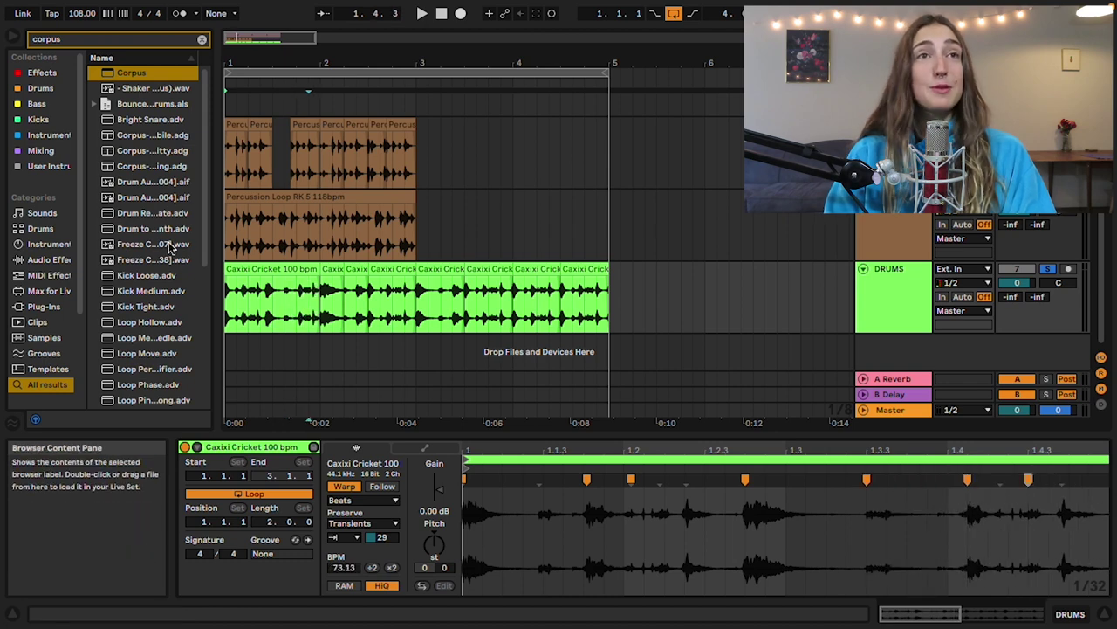
Set the warp mode of the first Caxixi Cricket clip to Re-Pitch and play it from bar 1
left_click(266, 288)
left_click(363, 500)
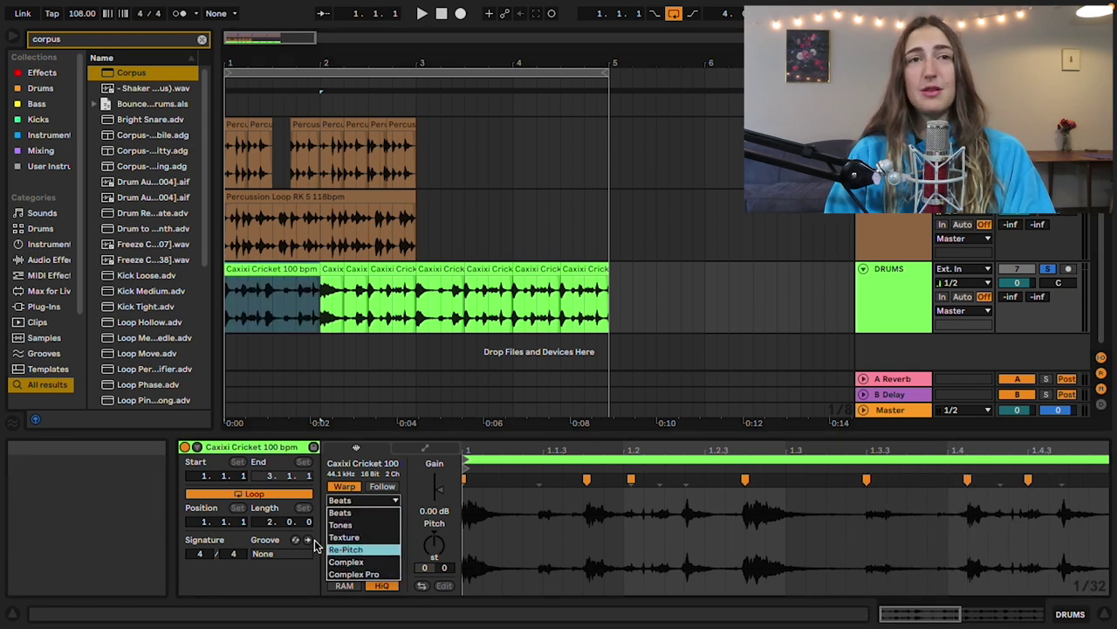
left_click(361, 550)
key("space")
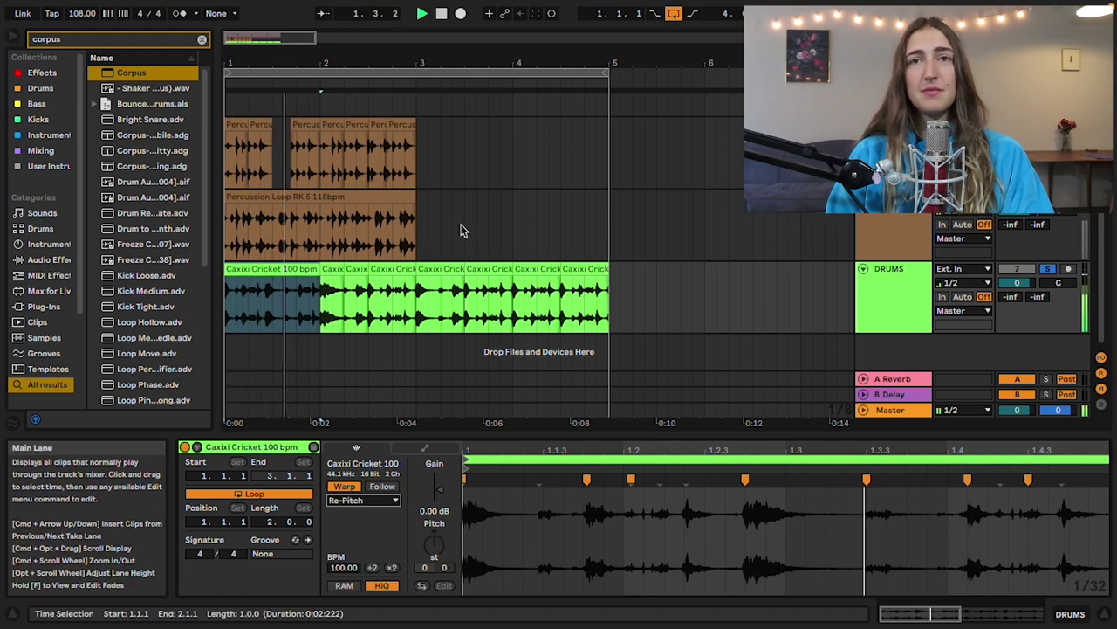